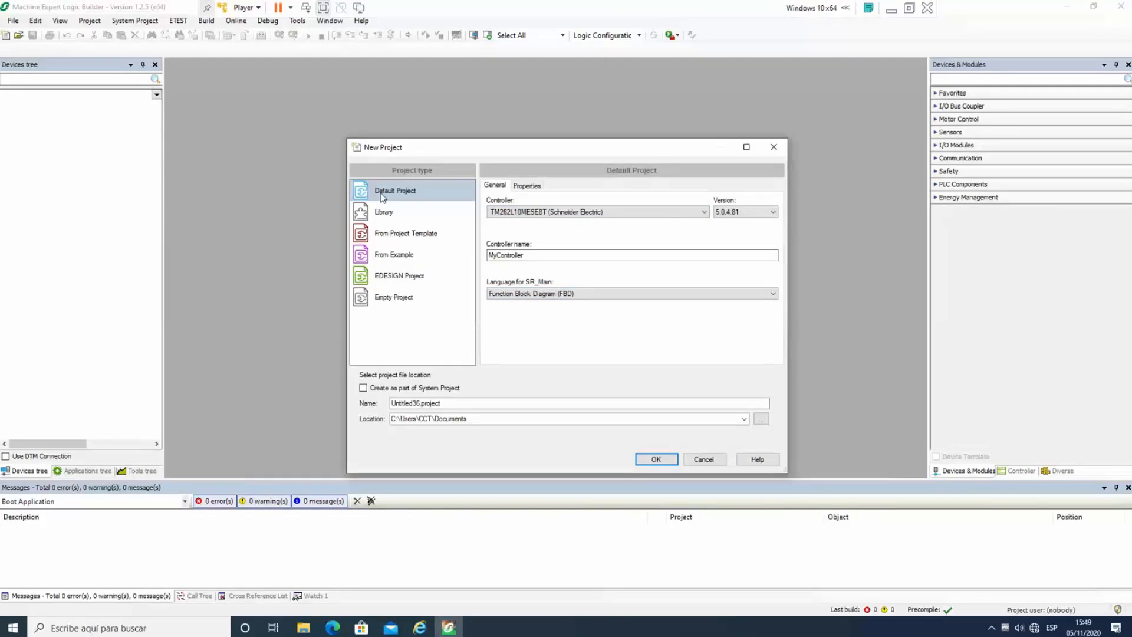
Create a default project for the TM262L10MESE8T controller, keeping Function Block Diagram as the language for SR_Main.
{"action": "left_click", "coordinate": [658, 458]}
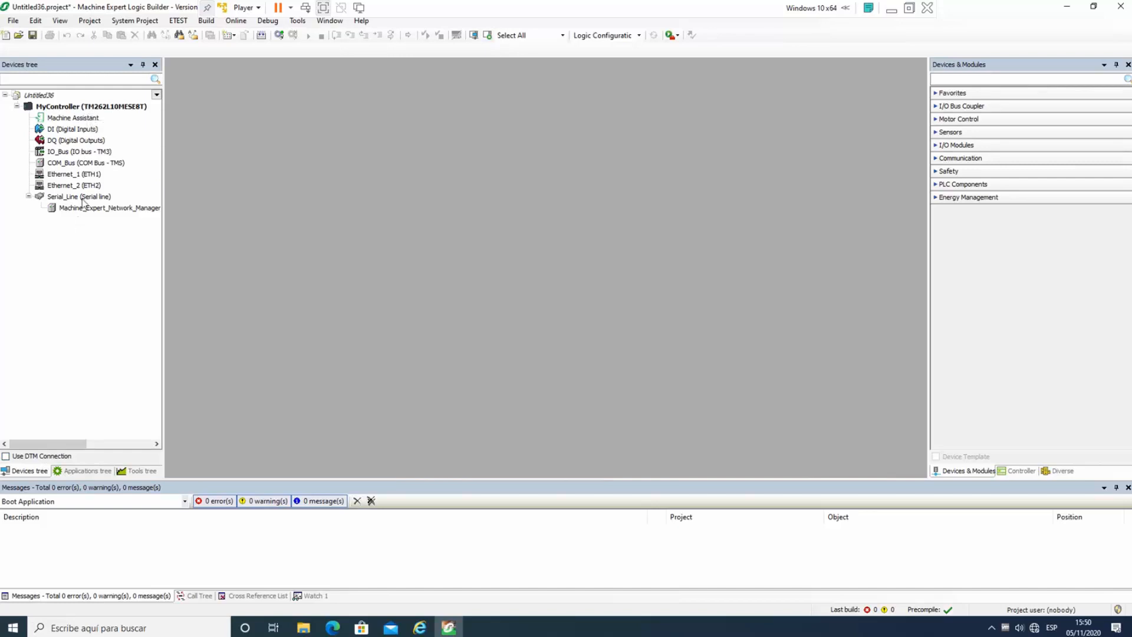
Review the M241 controllers offered as compatible devices for converting MyController, then leave the conversion without applying it.
{"action": "left_click", "coordinate": [79, 109]}
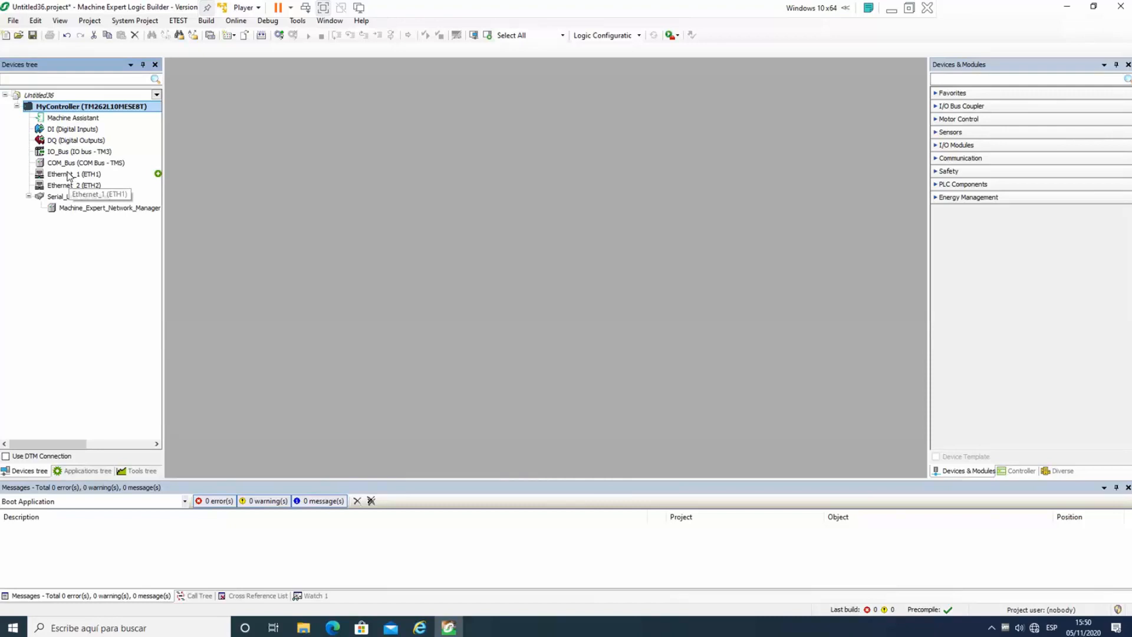
{"action": "right_click", "coordinate": [134, 114]}
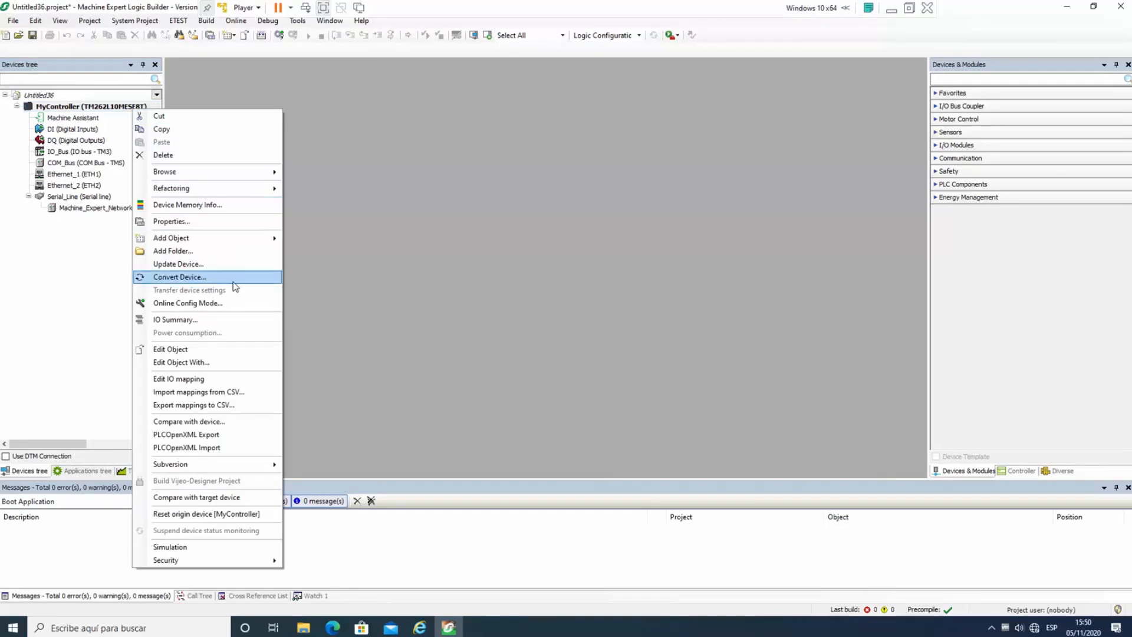
{"action": "left_click", "coordinate": [161, 279]}
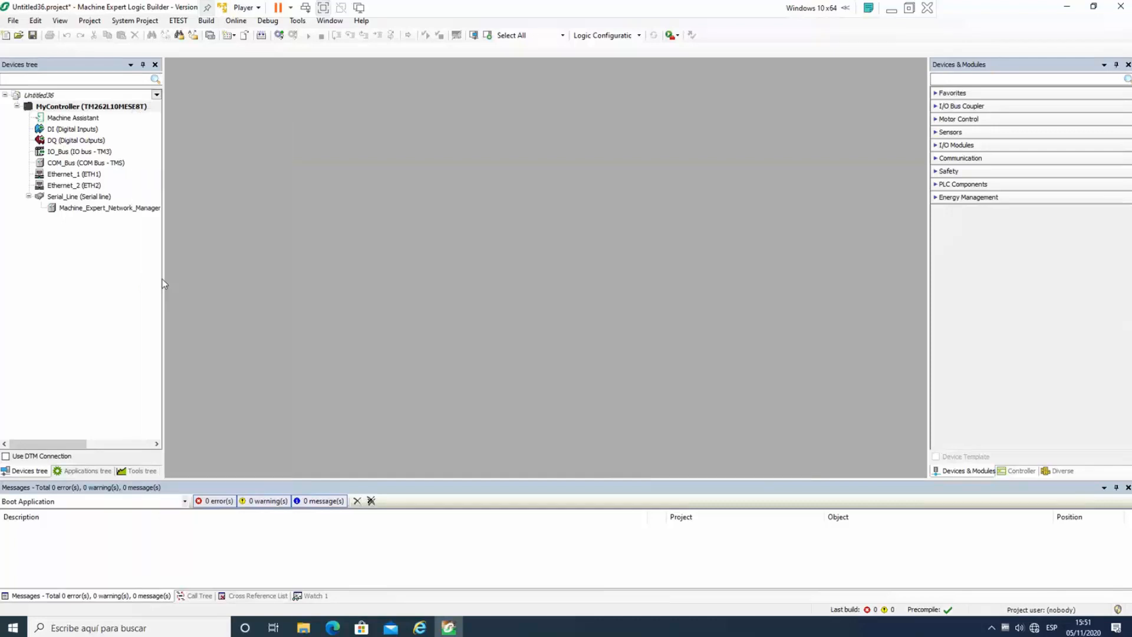
{"action": "scroll", "coordinate": [504, 266], "scroll_direction": "down", "scroll_amount": 3}
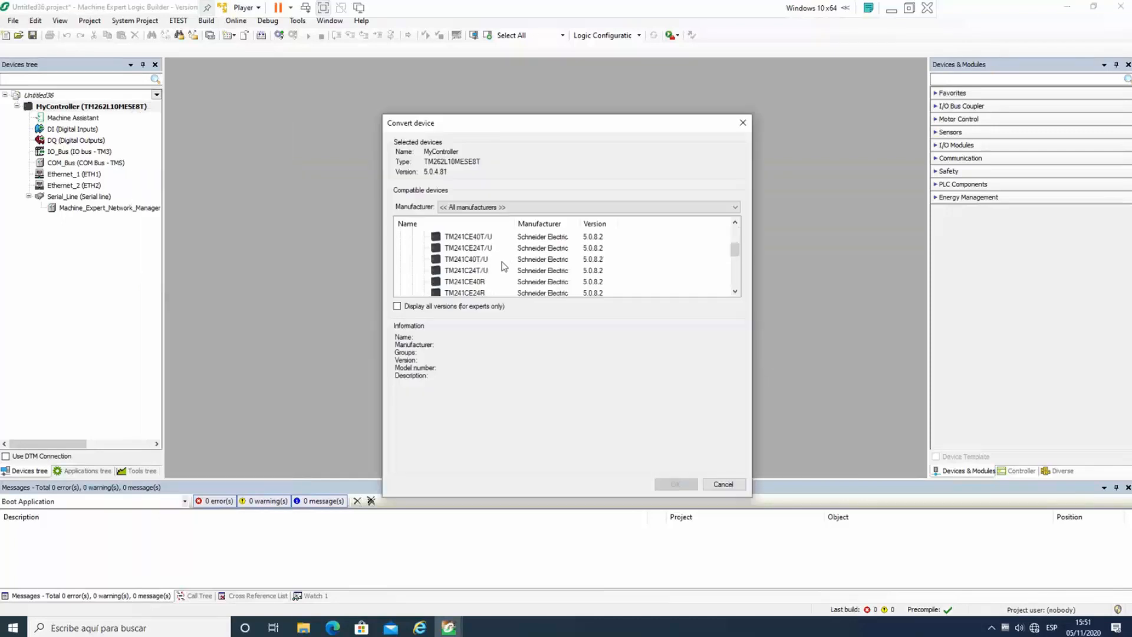
{"action": "scroll", "coordinate": [479, 277], "scroll_direction": "up", "scroll_amount": 2}
{"action": "scroll", "coordinate": [464, 271], "scroll_direction": "down", "scroll_amount": 3}
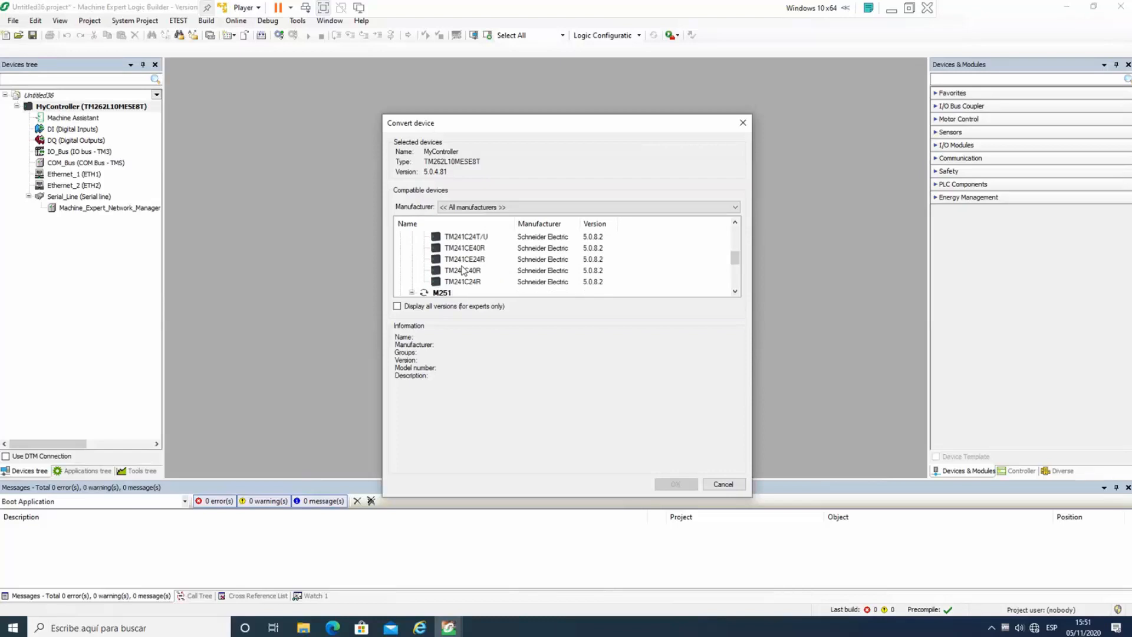
{"action": "scroll", "coordinate": [466, 267], "scroll_direction": "up", "scroll_amount": 1}
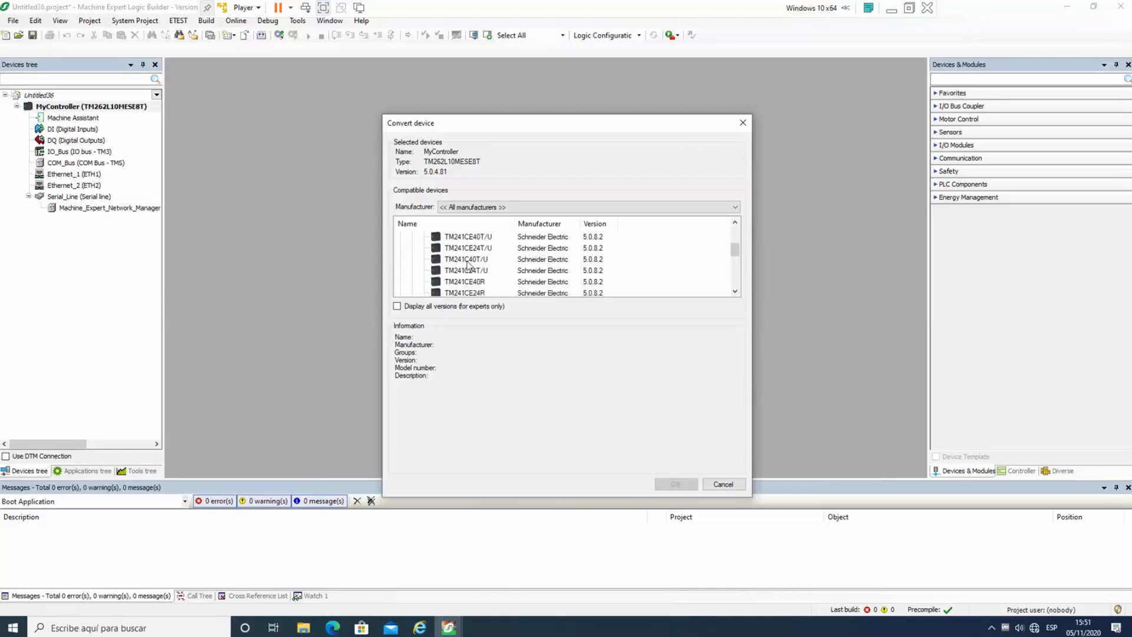
{"action": "scroll", "coordinate": [467, 266], "scroll_direction": "up", "scroll_amount": 1}
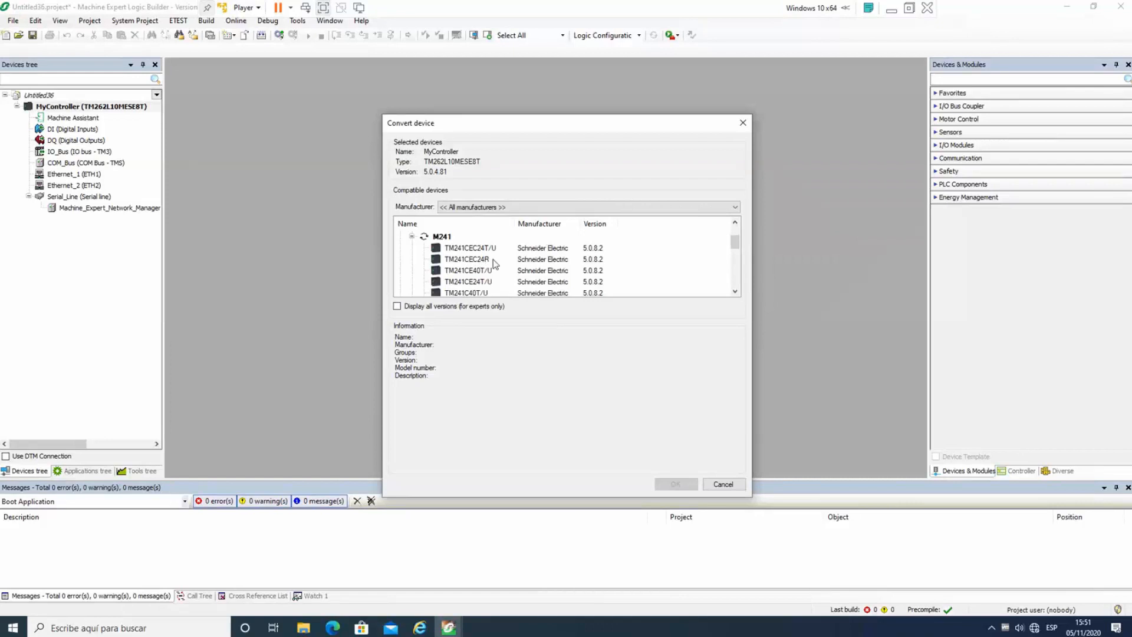
{"action": "left_click", "coordinate": [723, 484]}
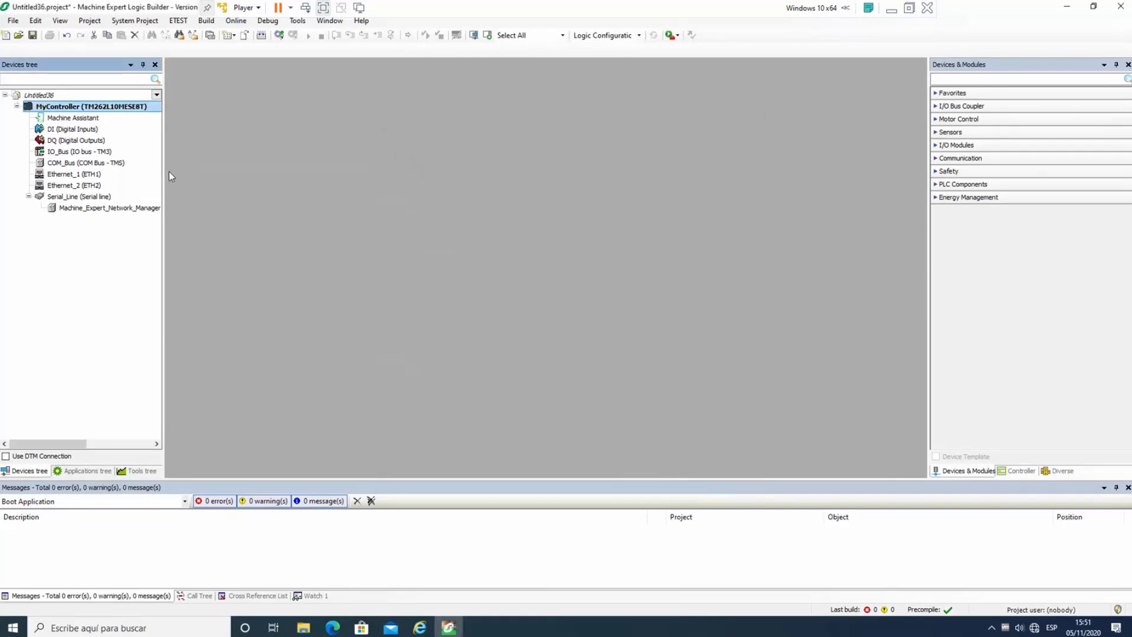
Widen the device tree and open the I/O mapping of the controller's digital inputs with both input bytes expanded.
{"action": "left_click_drag", "start_coordinate": [166, 168], "coordinate": [215, 164]}
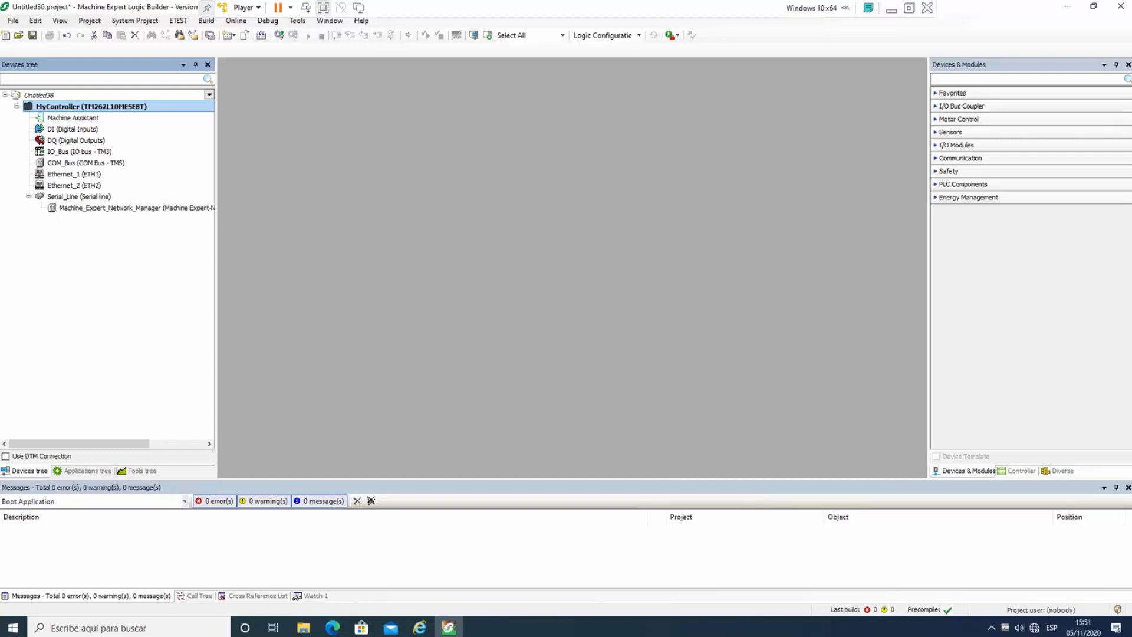
{"action": "left_click", "coordinate": [72, 132]}
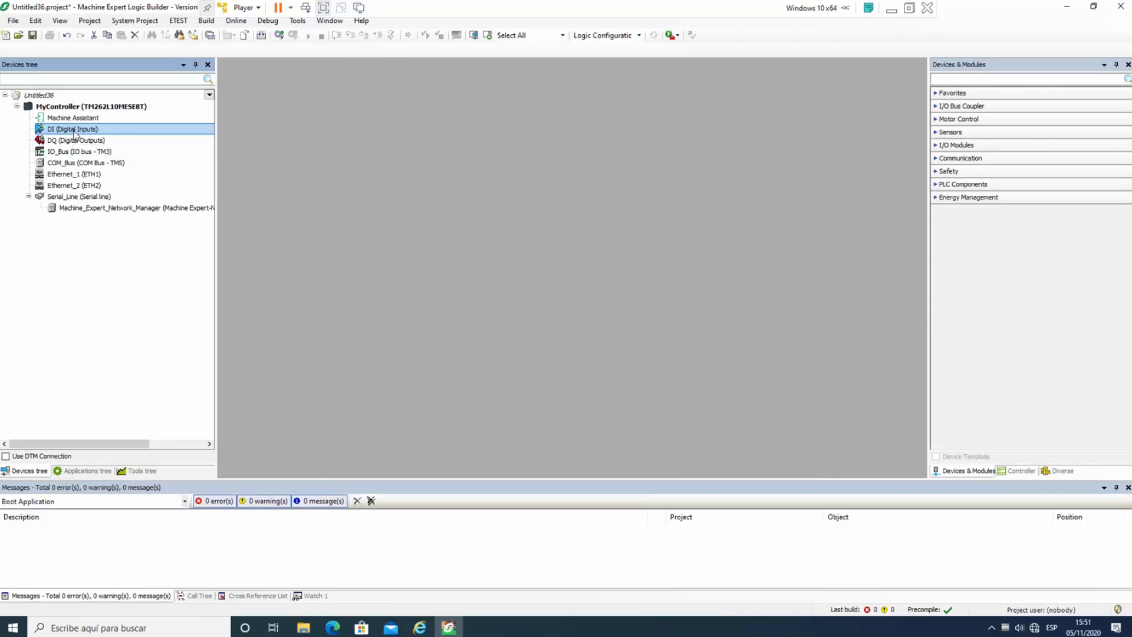
{"action": "left_click", "coordinate": [64, 143]}
{"action": "left_click", "coordinate": [69, 131]}
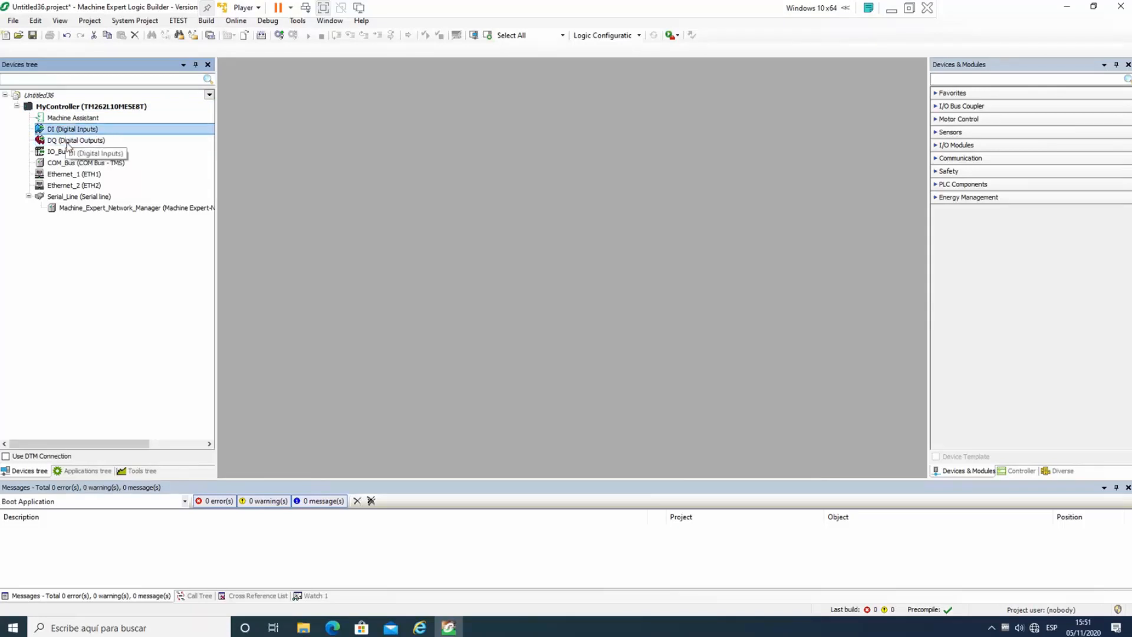
{"action": "left_click", "coordinate": [66, 144]}
{"action": "left_click", "coordinate": [71, 133]}
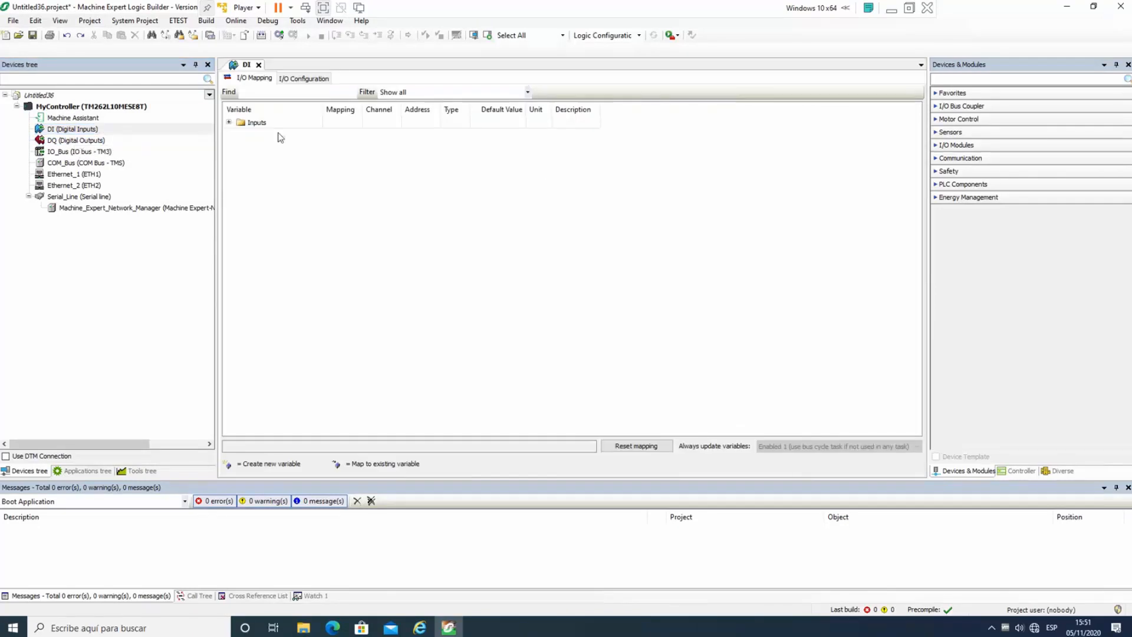
{"action": "left_click", "coordinate": [229, 122]}
{"action": "left_click", "coordinate": [244, 134]}
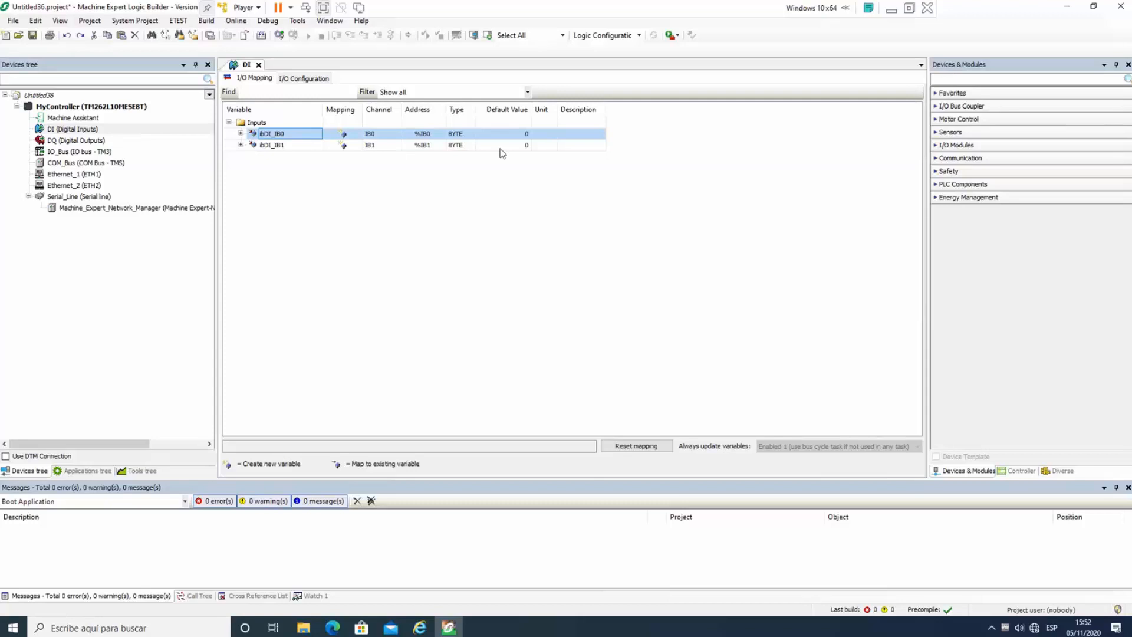
{"action": "left_click", "coordinate": [241, 134]}
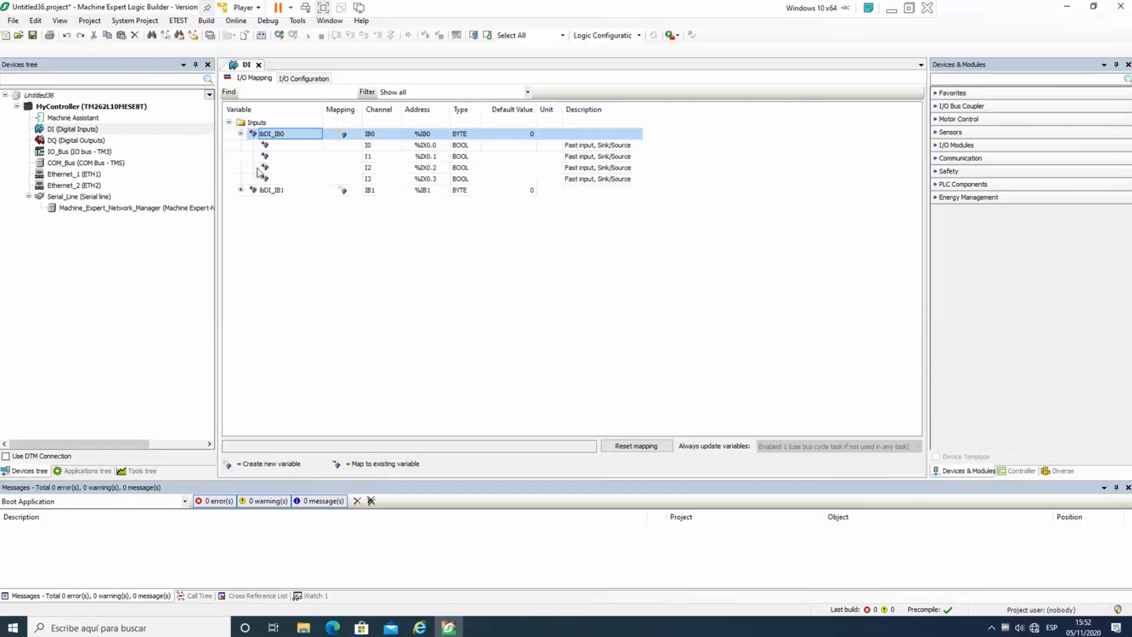
{"action": "left_click", "coordinate": [240, 190]}
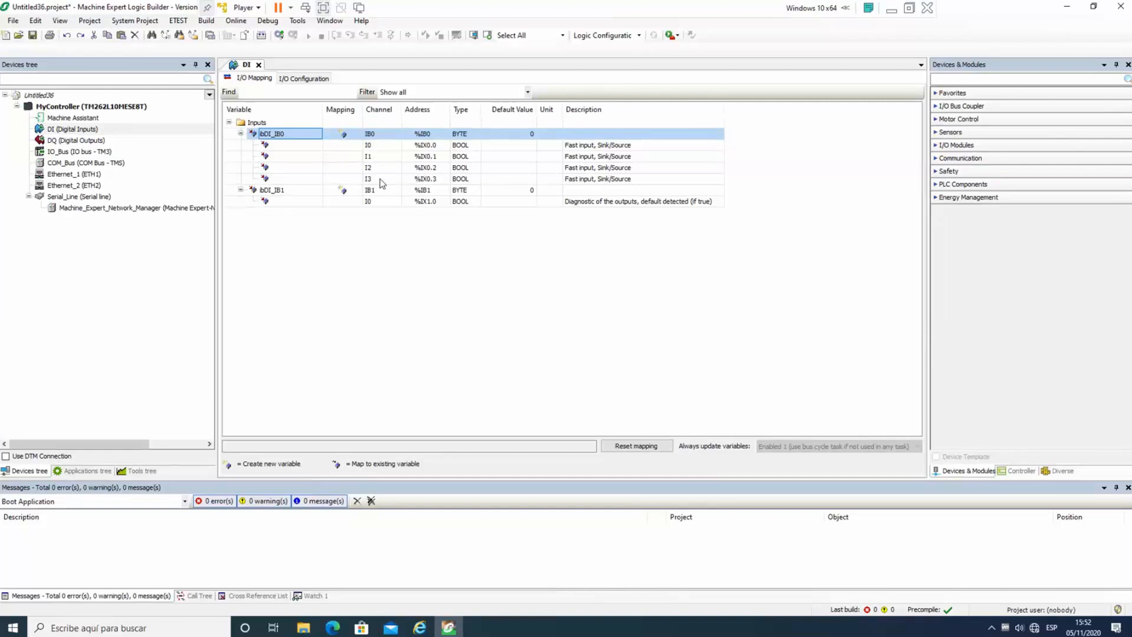
Assign the variable name ENTRADA_1 to digital input I0 at address %IX0.0.
{"action": "left_click", "coordinate": [337, 147]}
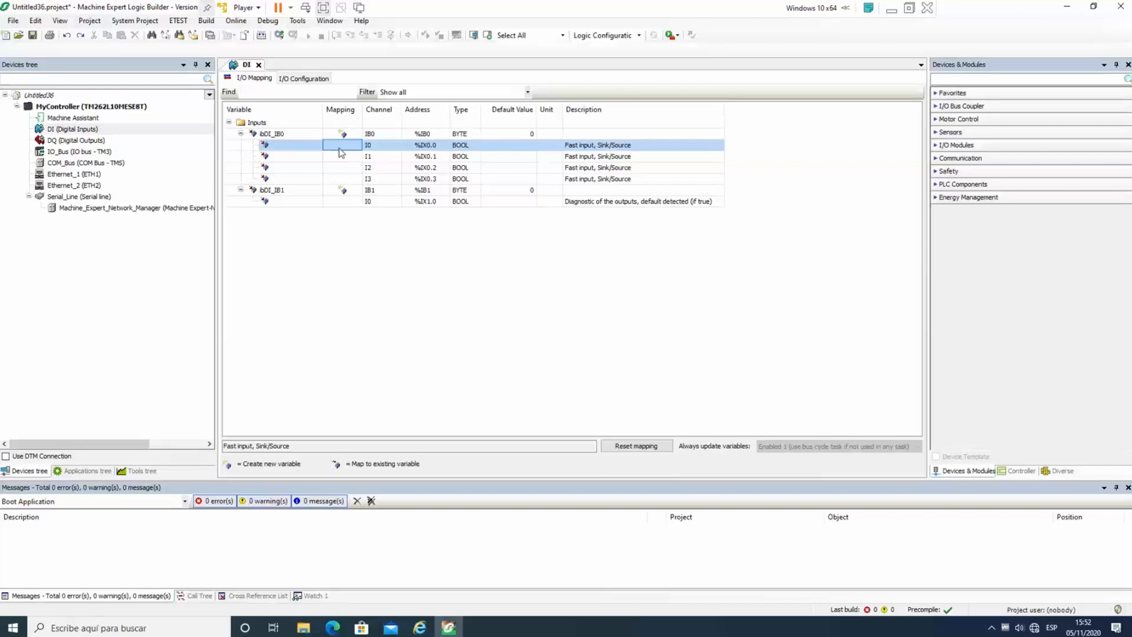
{"action": "left_click", "coordinate": [301, 147]}
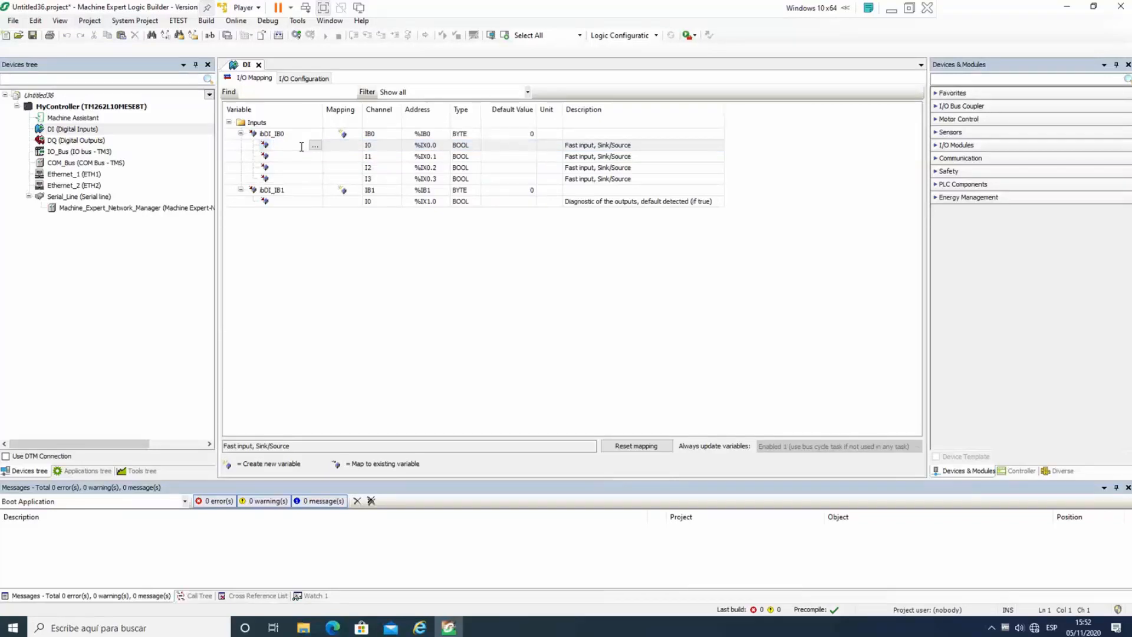
{"action": "type", "text": "ENTRADA_1"}
{"action": "key", "text": "Return"}
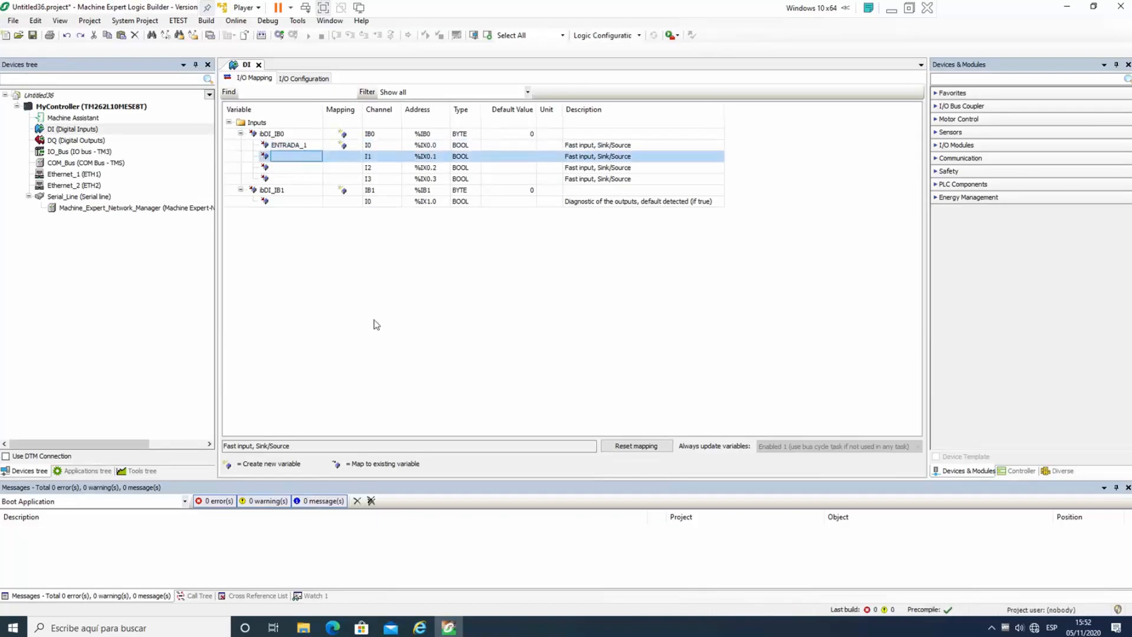
{"action": "left_click", "coordinate": [233, 148]}
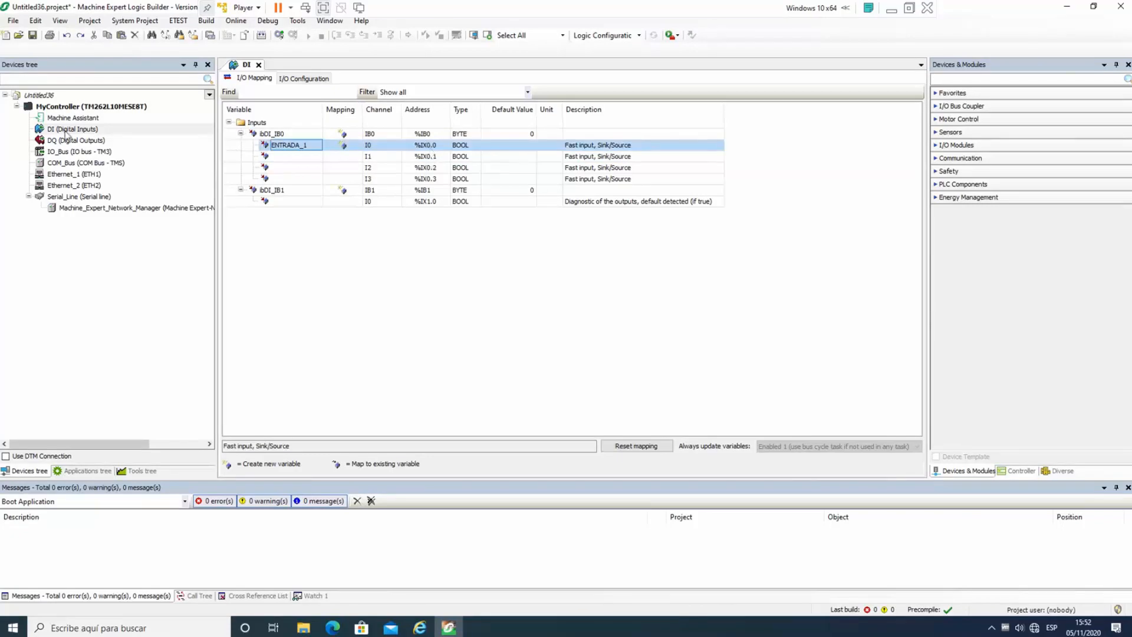
Open the I/O mapping of the controller's digital outputs and expand the Outputs group to examine its bytes.
{"action": "double_click", "coordinate": [66, 141]}
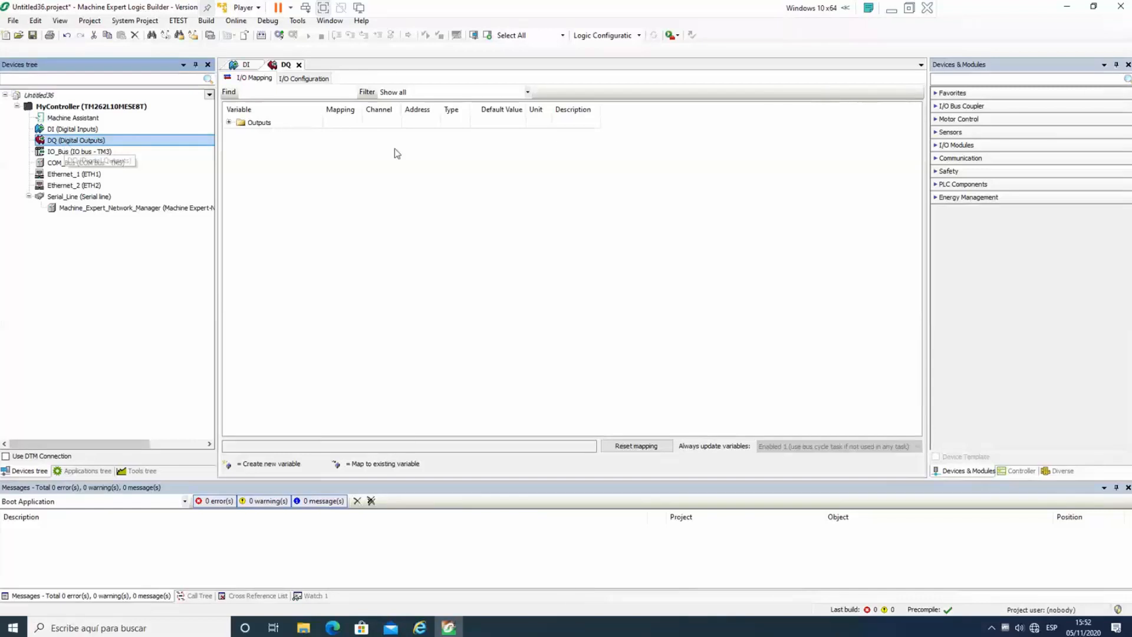
{"action": "left_click", "coordinate": [229, 122]}
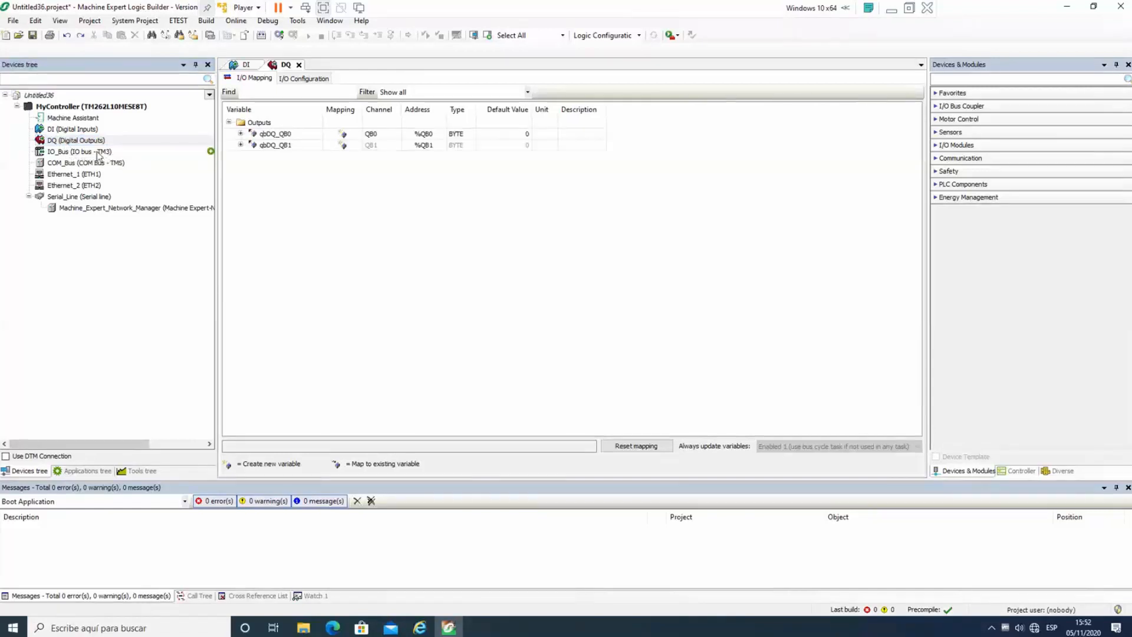
{"action": "left_click", "coordinate": [90, 151]}
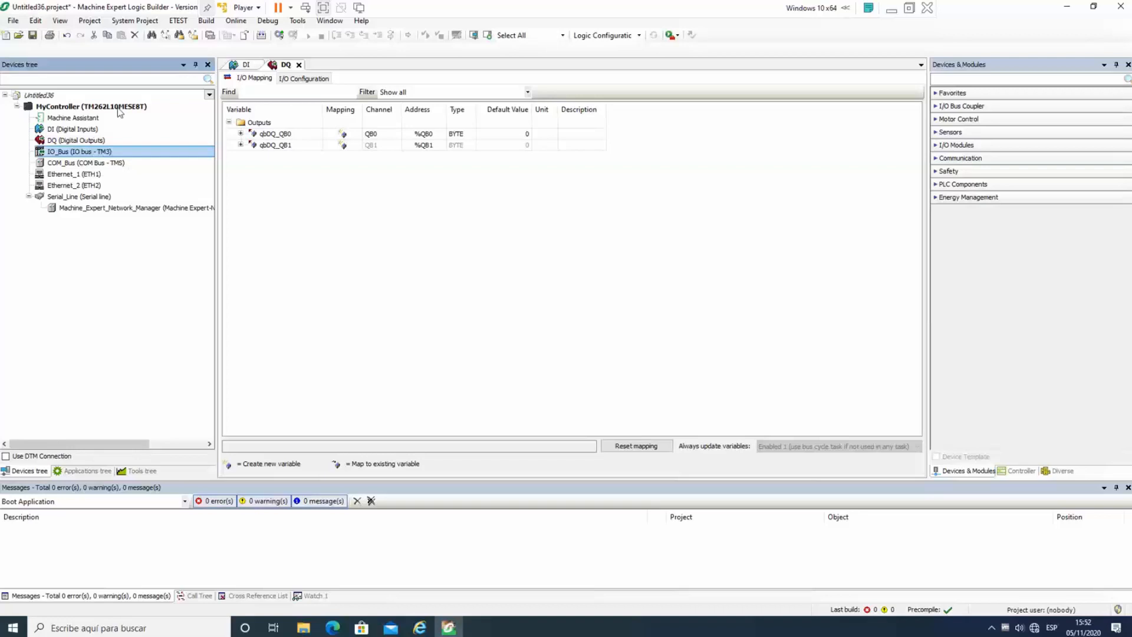
{"action": "left_click", "coordinate": [85, 139]}
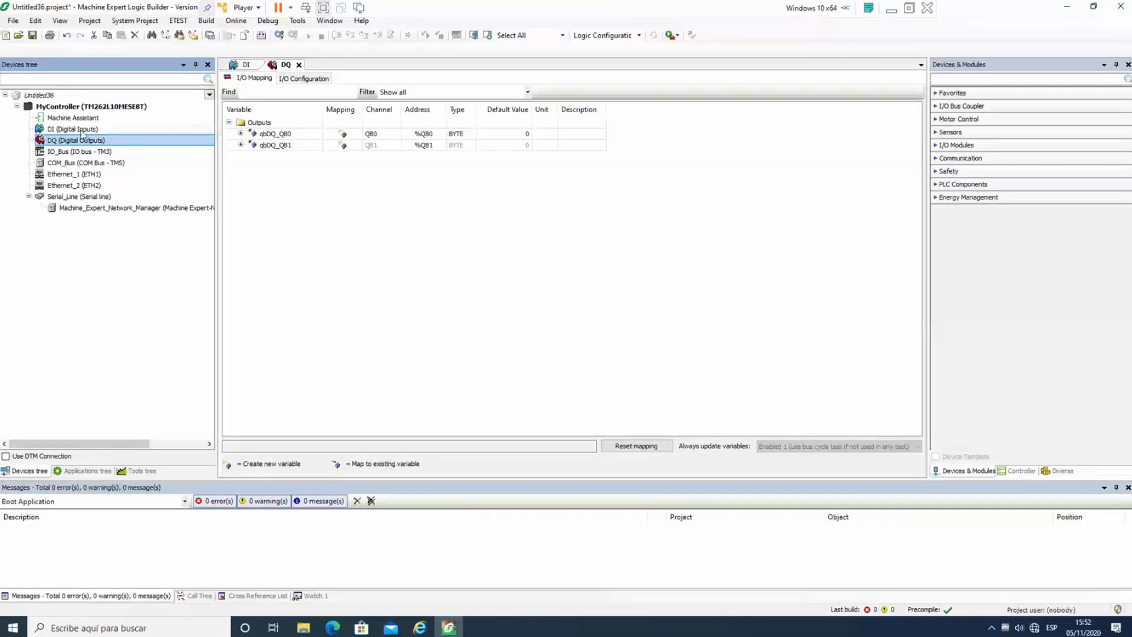
{"action": "left_click", "coordinate": [90, 129]}
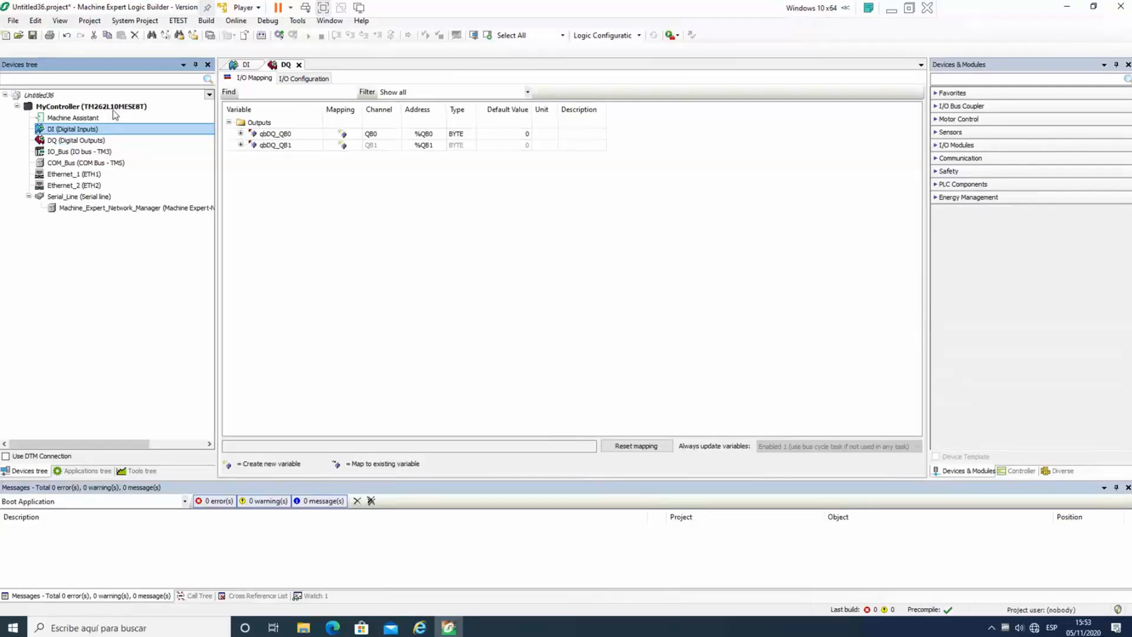
Append a TM3DM8R/G mixed digital I/O module to the controller's IO_Bus.
{"action": "left_click", "coordinate": [78, 152]}
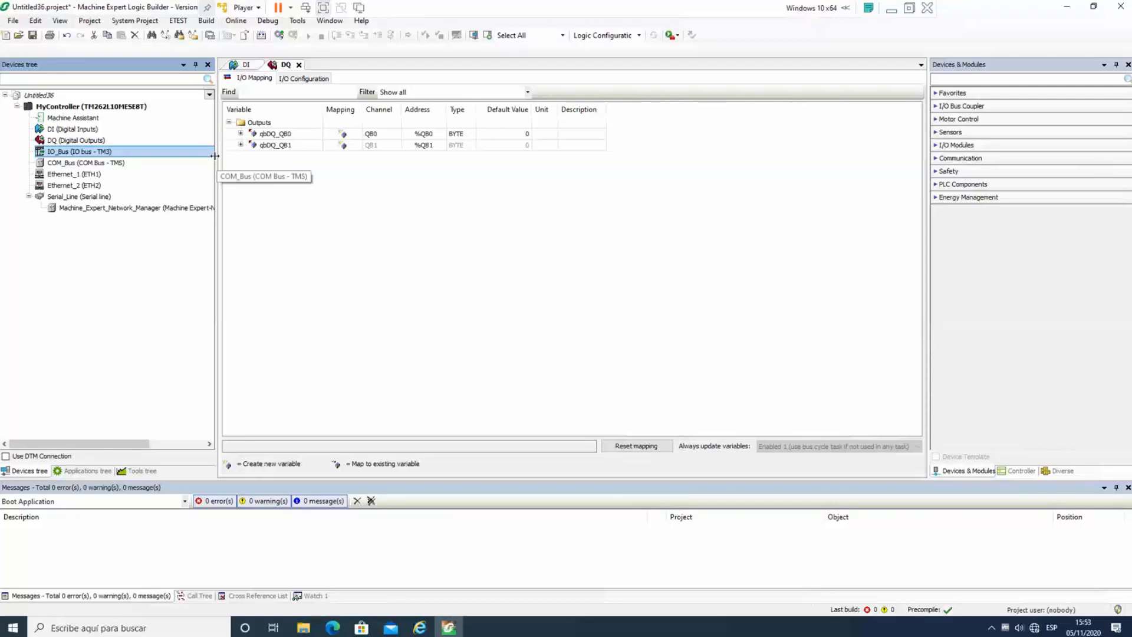
{"action": "right_click", "coordinate": [202, 154]}
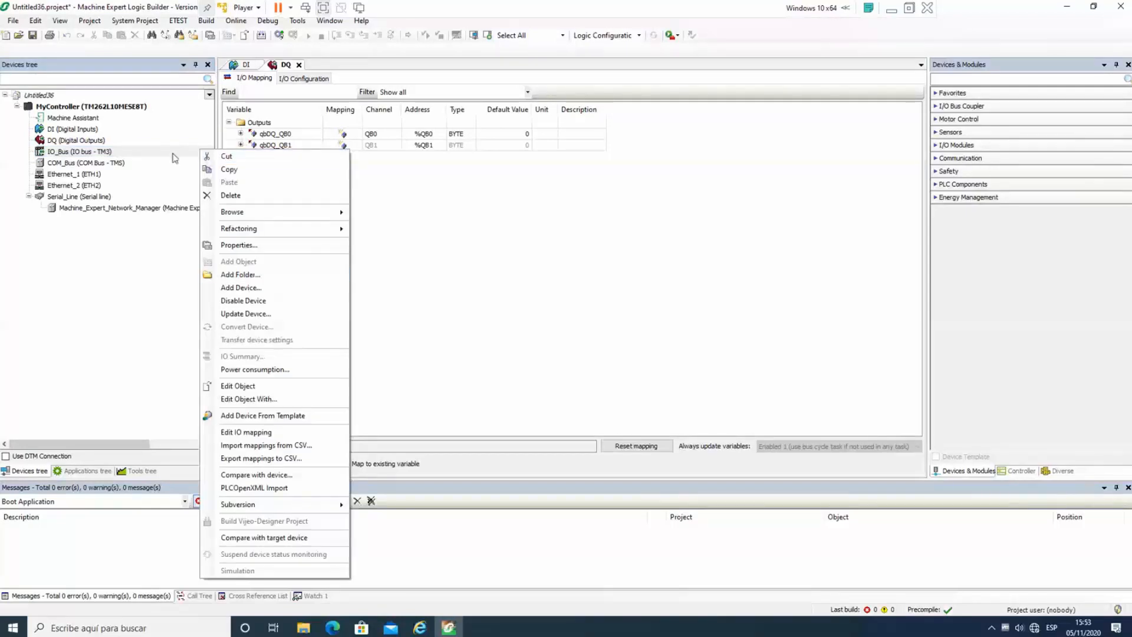
{"action": "left_click", "coordinate": [140, 283]}
{"action": "left_click", "coordinate": [140, 285]}
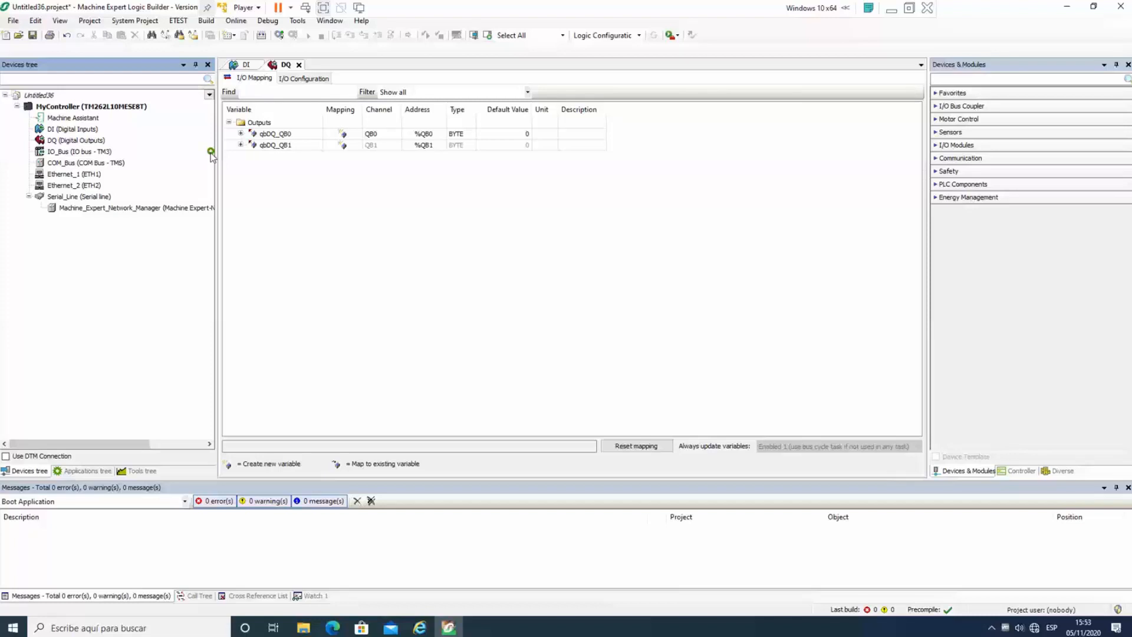
{"action": "left_click", "coordinate": [211, 152]}
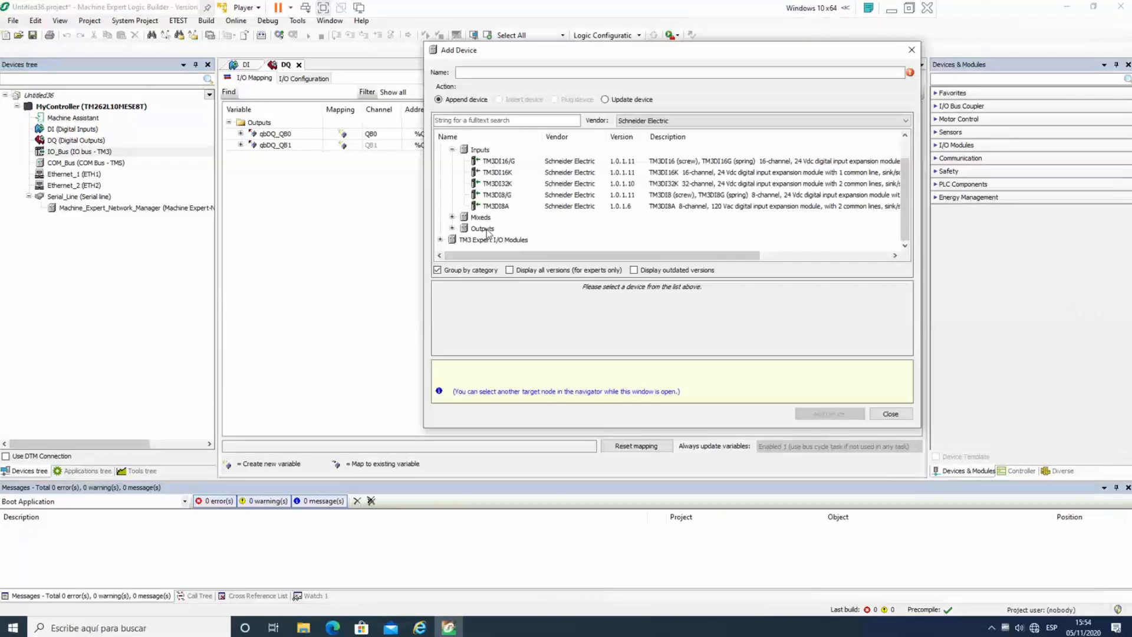
{"action": "left_click", "coordinate": [452, 218]}
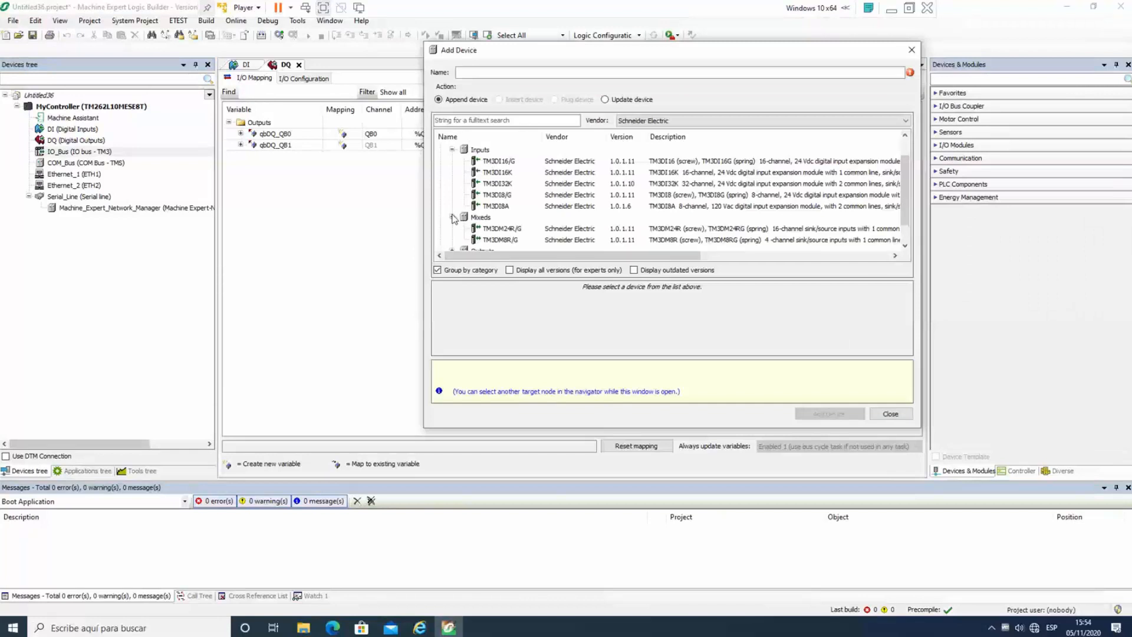
{"action": "scroll", "coordinate": [453, 218], "scroll_direction": "down", "scroll_amount": 1}
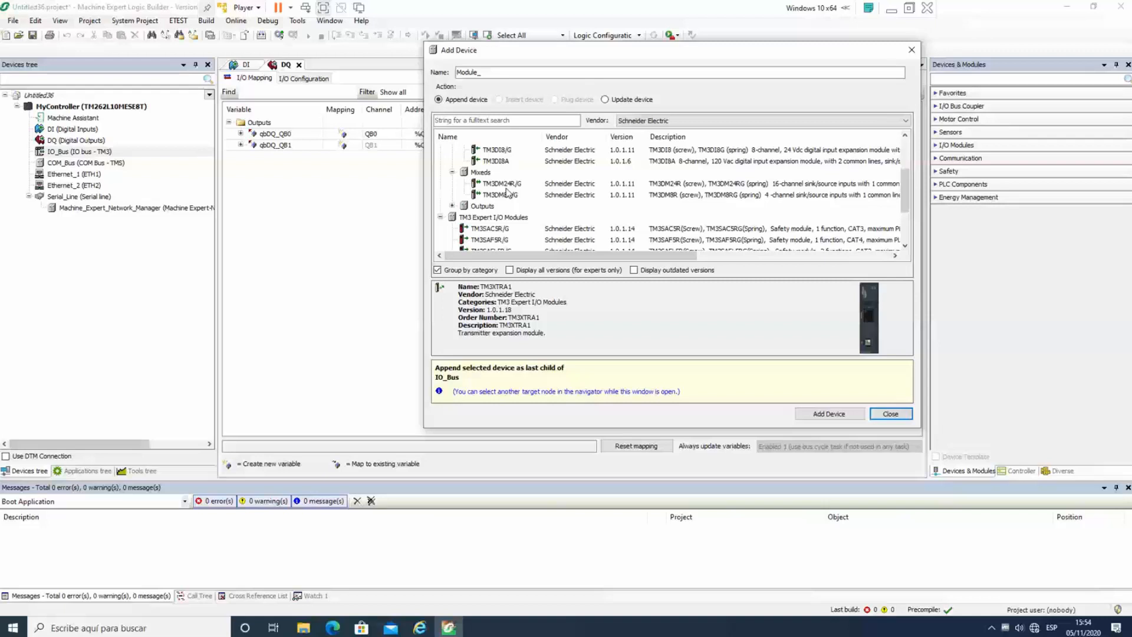
{"action": "double_click", "coordinate": [507, 192]}
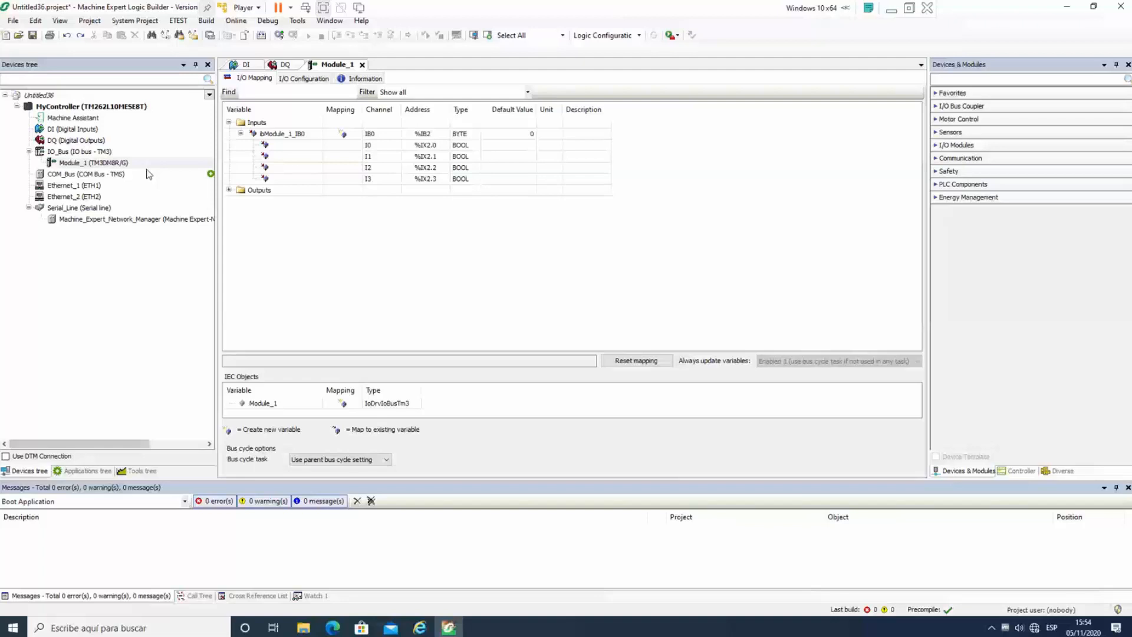
Append a TMSES4 Ethernet switch module to the controller's COM_Bus.
{"action": "left_click", "coordinate": [178, 176]}
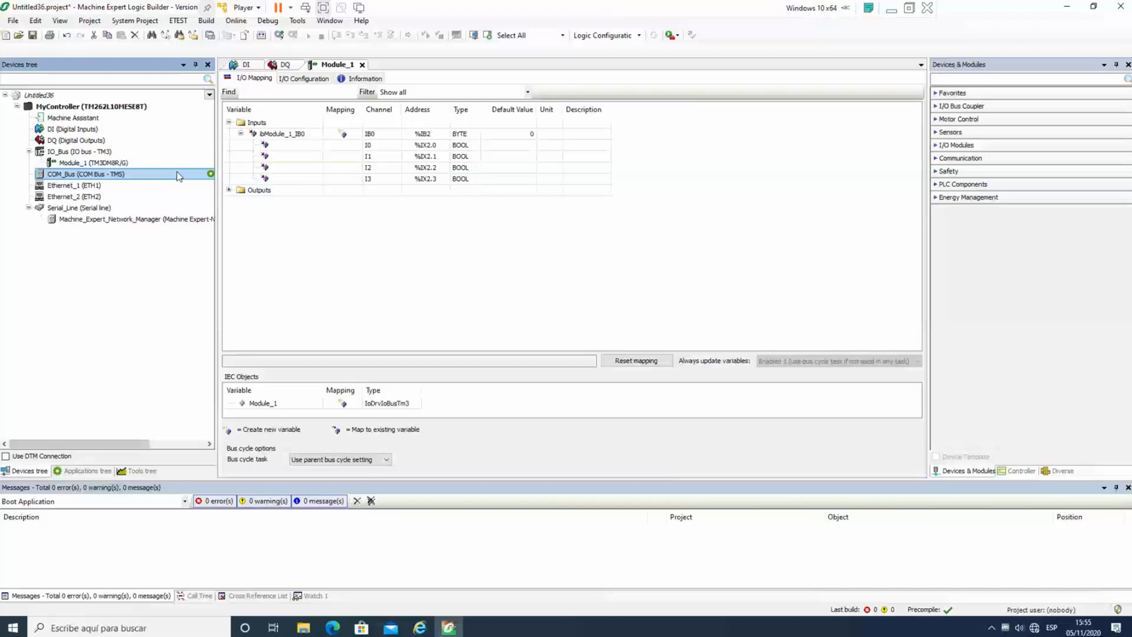
{"action": "left_click", "coordinate": [211, 173]}
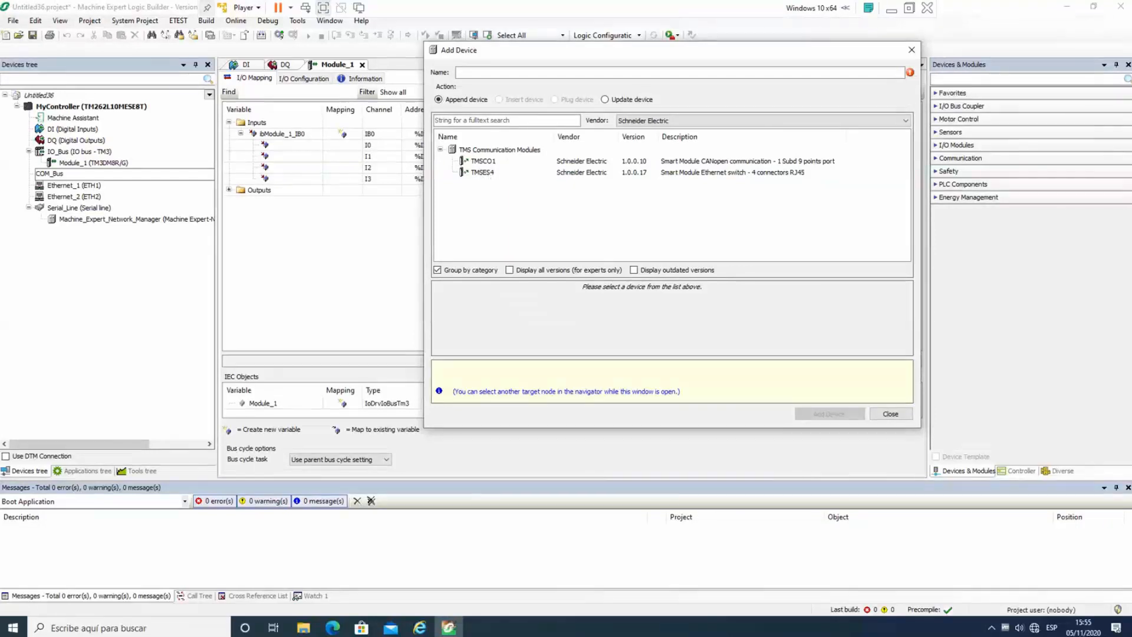
{"action": "left_click", "coordinate": [478, 174]}
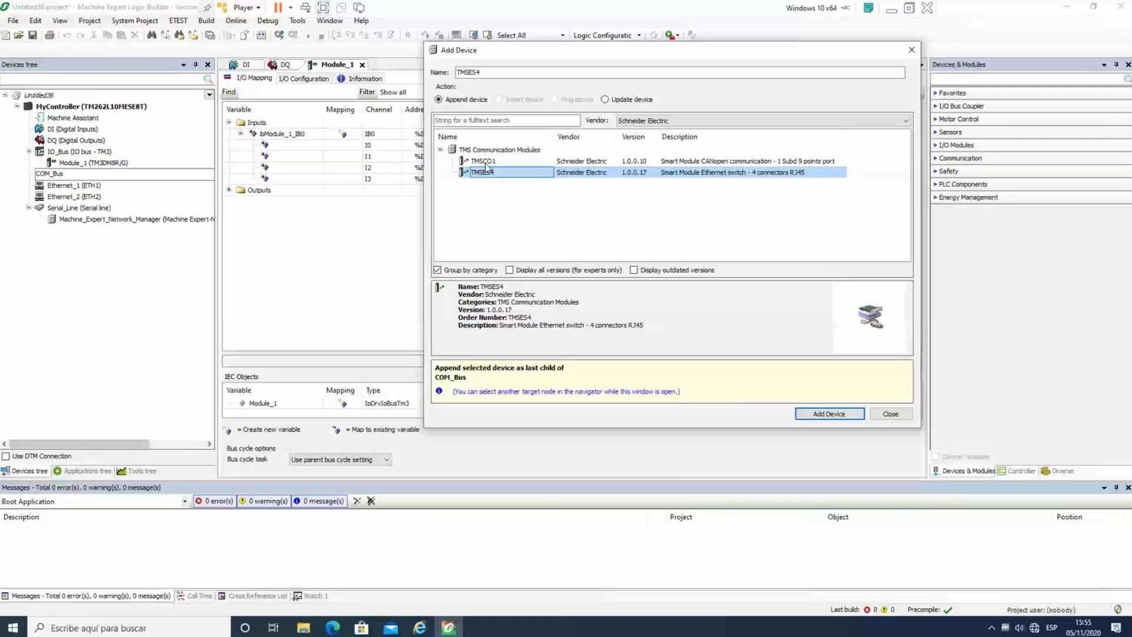
{"action": "double_click", "coordinate": [485, 170]}
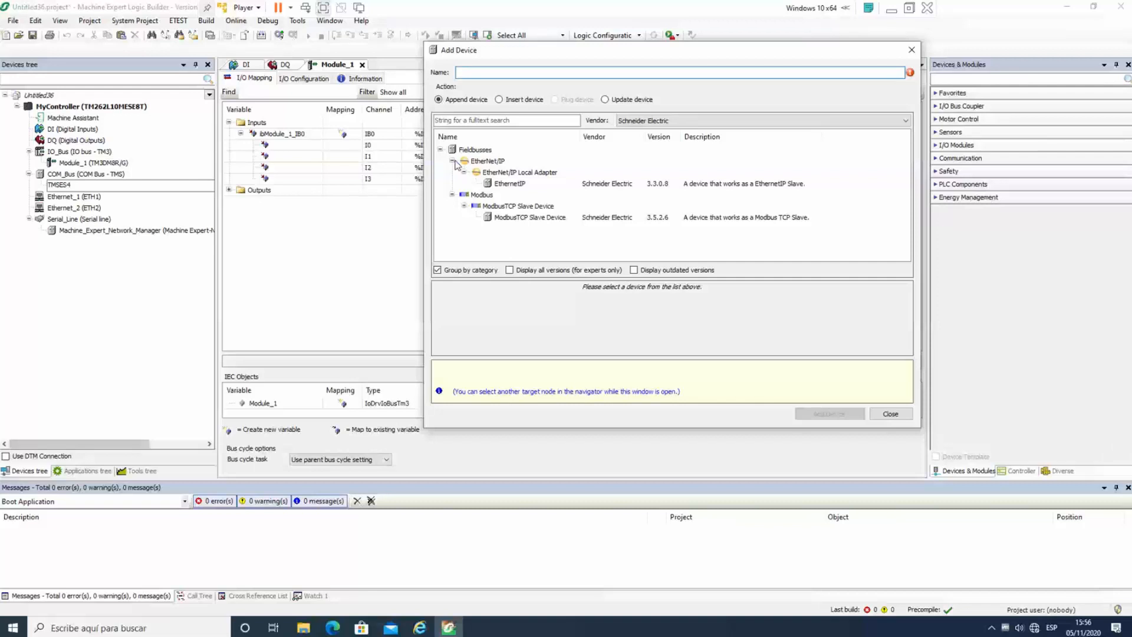
{"action": "left_click", "coordinate": [530, 218]}
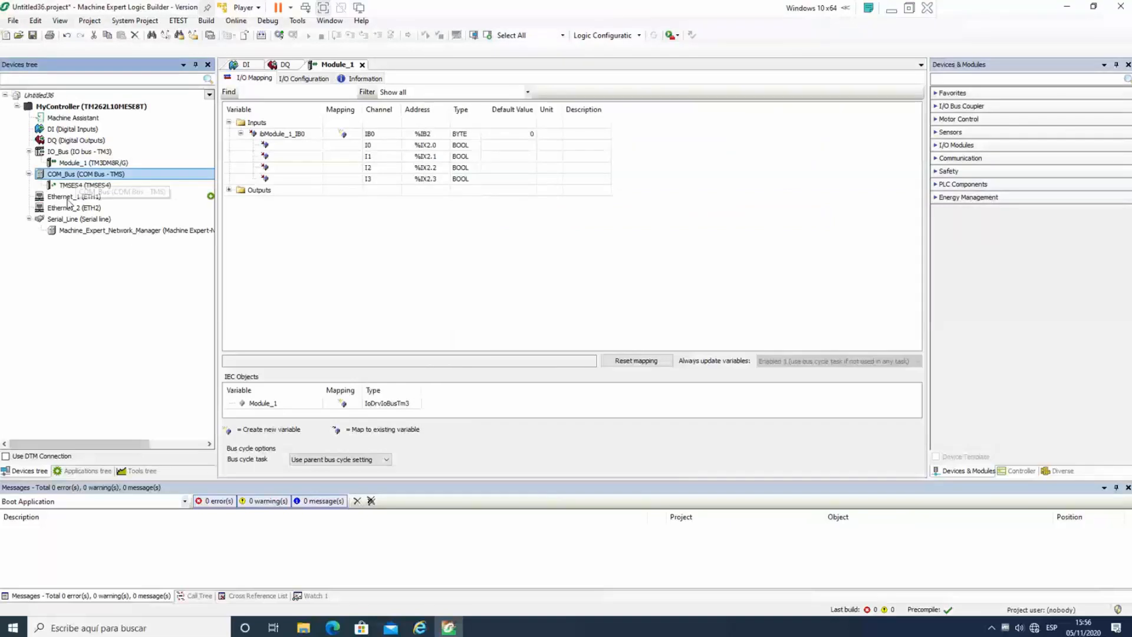
Examine the fieldbus devices and protocol managers available for Ethernet_1 and close the list without adding any.
{"action": "left_click", "coordinate": [68, 198]}
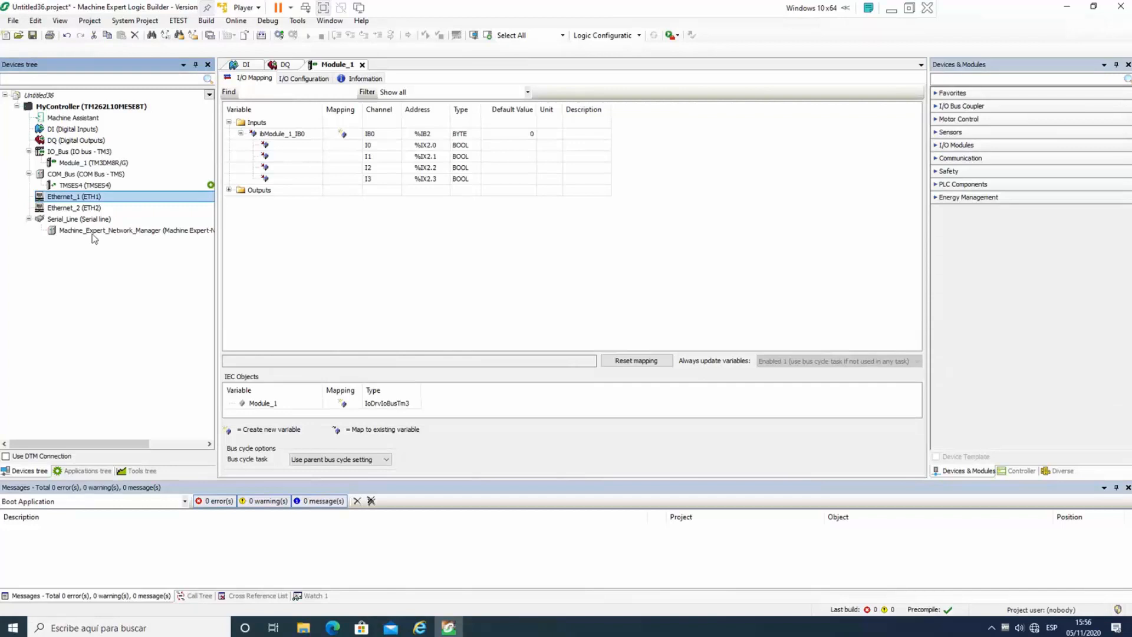
{"action": "mouse_move", "coordinate": [209, 195]}
{"action": "left_click", "coordinate": [210, 195]}
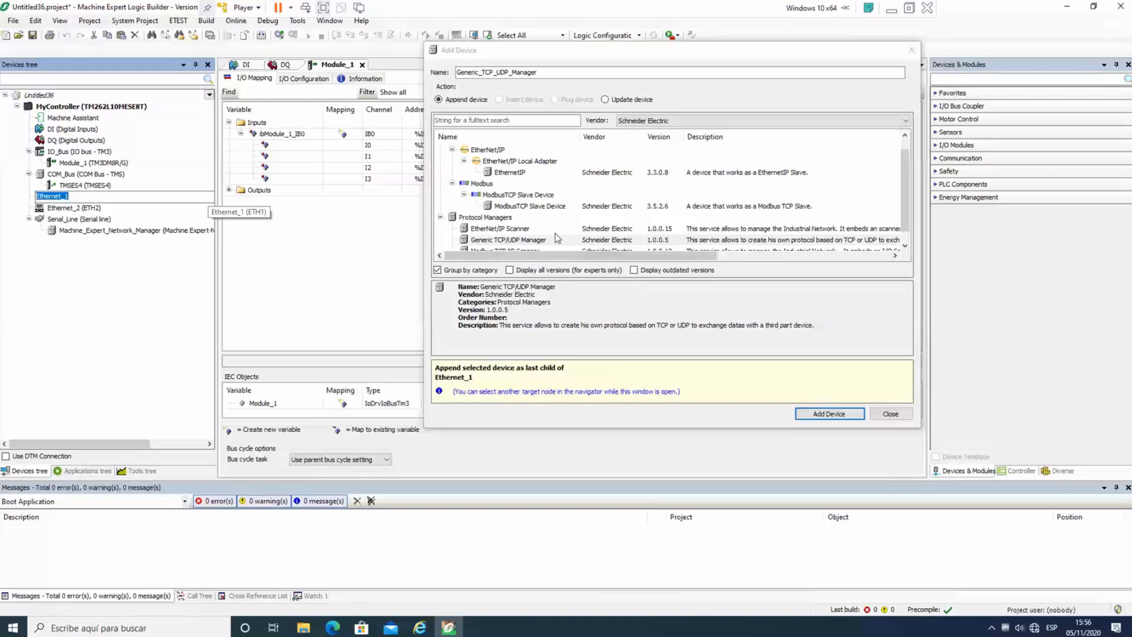
{"action": "left_click", "coordinate": [890, 413]}
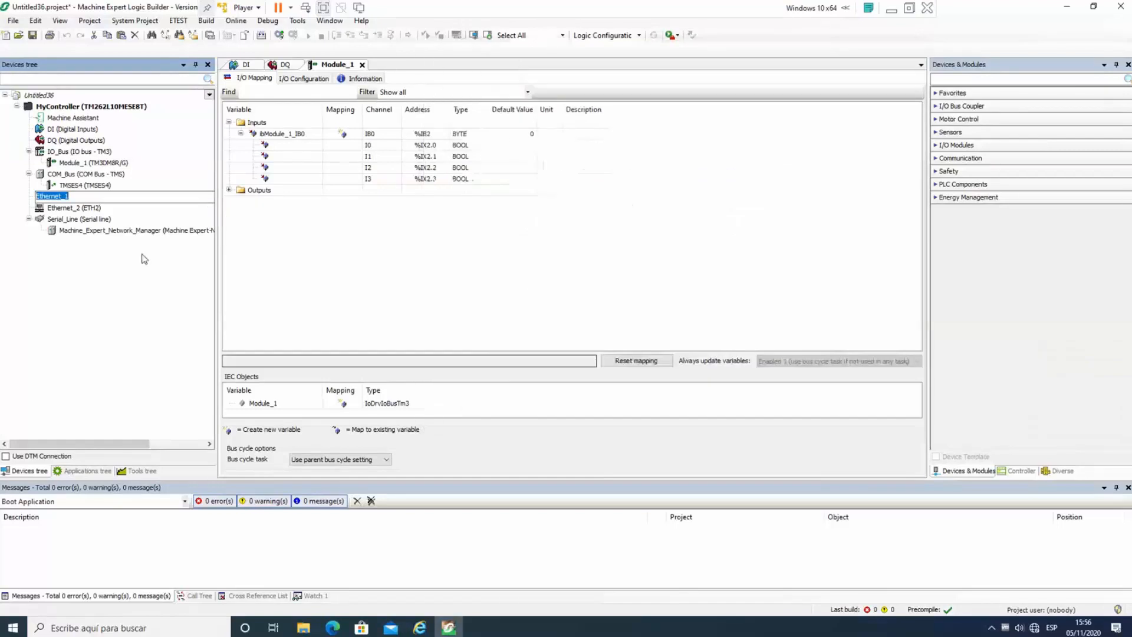
Open the Ethernet_1 configuration and examine its IP settings and the active and inactive security protocols.
{"action": "left_click", "coordinate": [70, 206]}
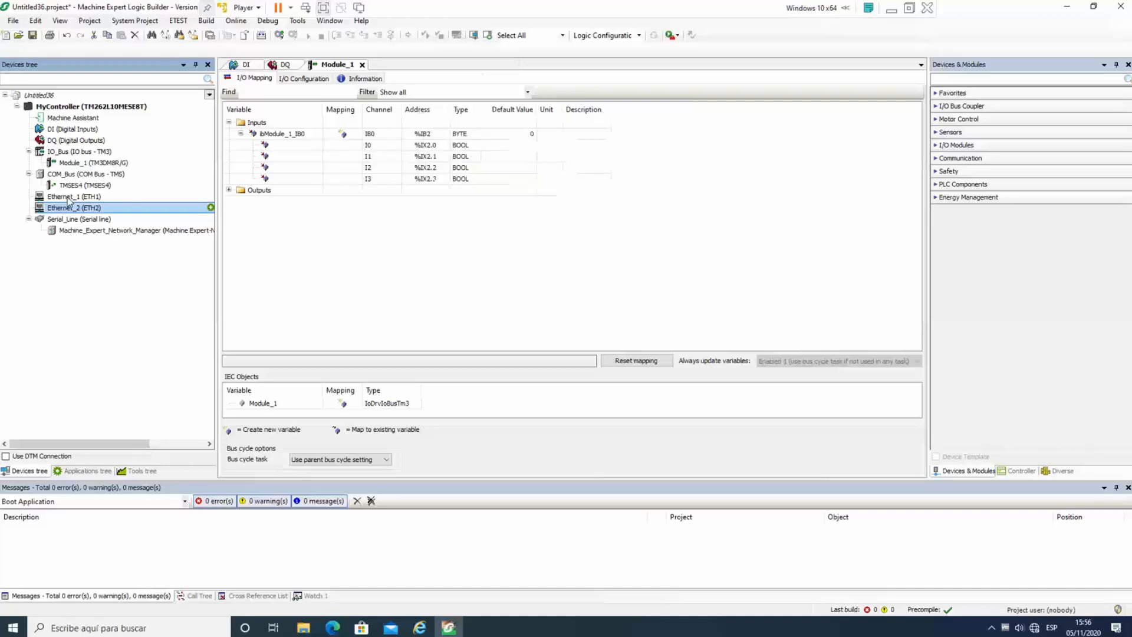
{"action": "double_click", "coordinate": [67, 196]}
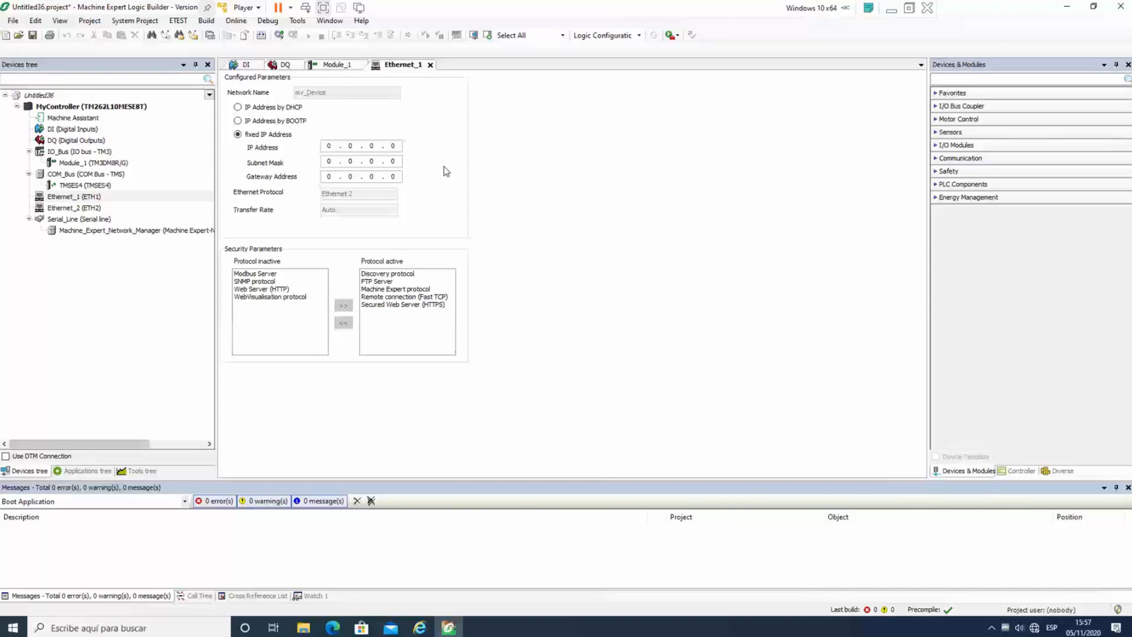
{"action": "left_click", "coordinate": [401, 275]}
{"action": "left_click", "coordinate": [394, 304]}
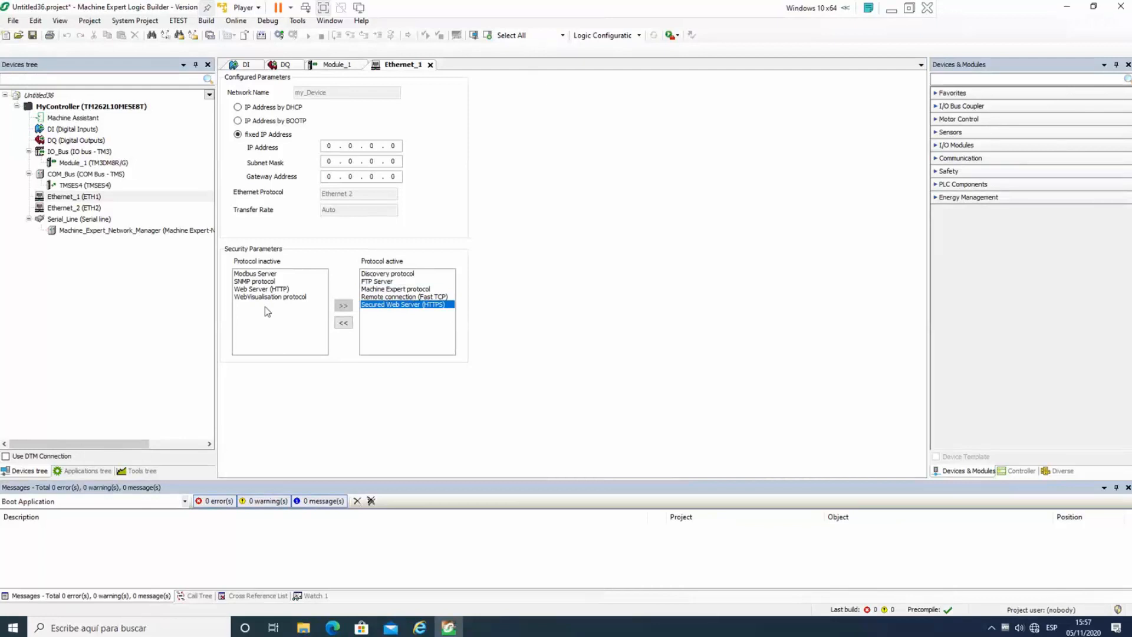
{"action": "left_click", "coordinate": [266, 289]}
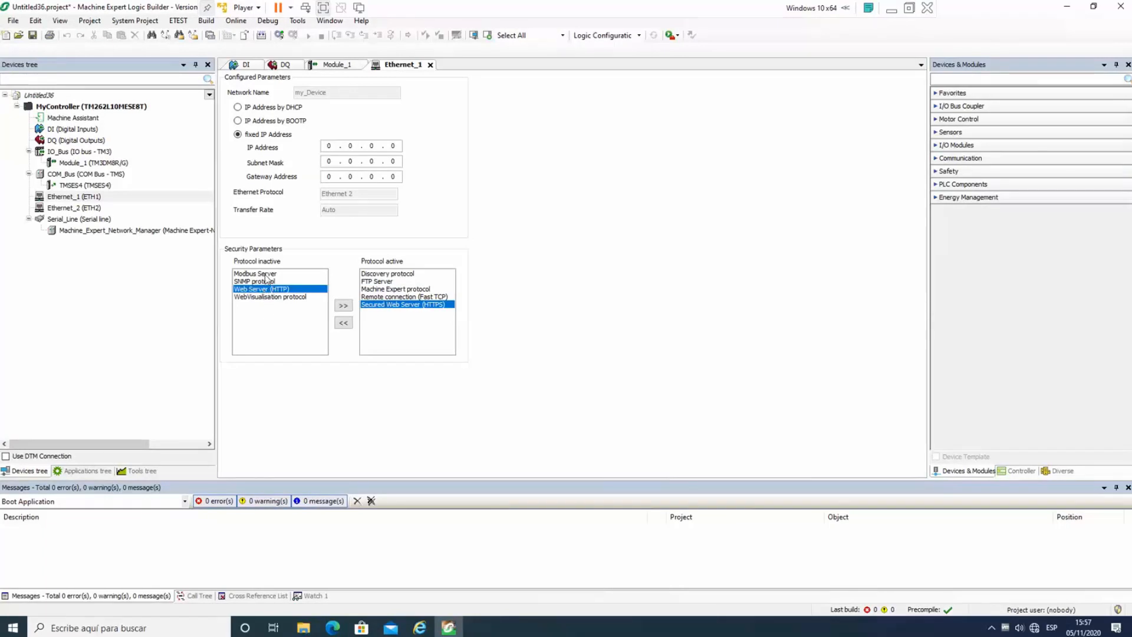
{"action": "left_click", "coordinate": [266, 276]}
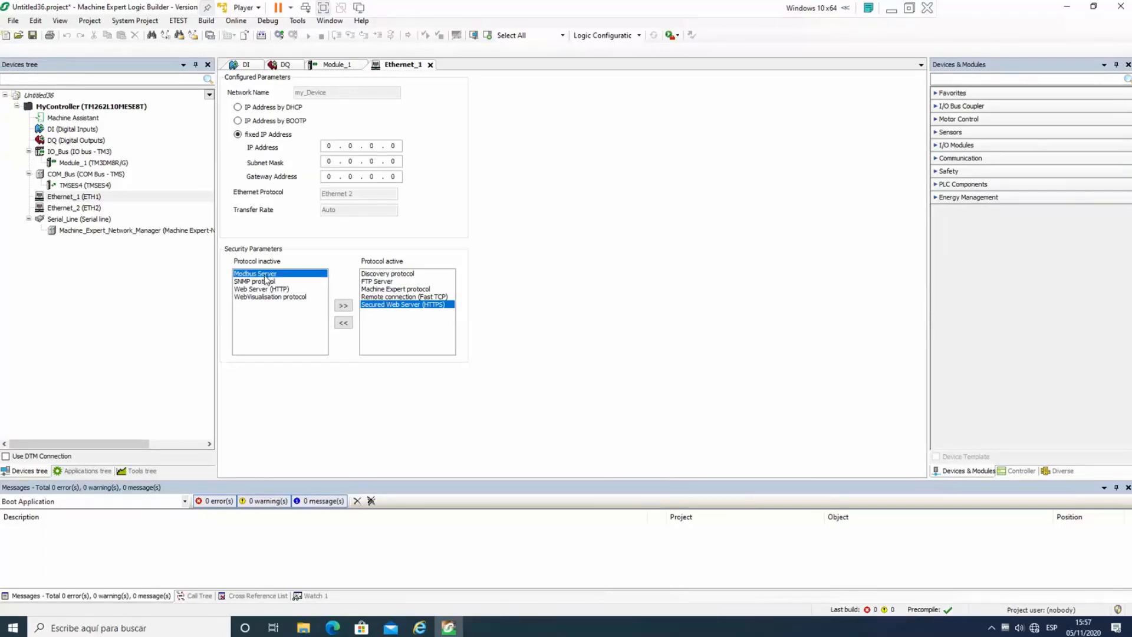
Examine the description of the Modbus TCP IO Scanner offered for Ethernet_1, without adding it.
{"action": "left_click", "coordinate": [209, 198]}
{"action": "scroll", "coordinate": [534, 240], "scroll_direction": "down", "scroll_amount": 1}
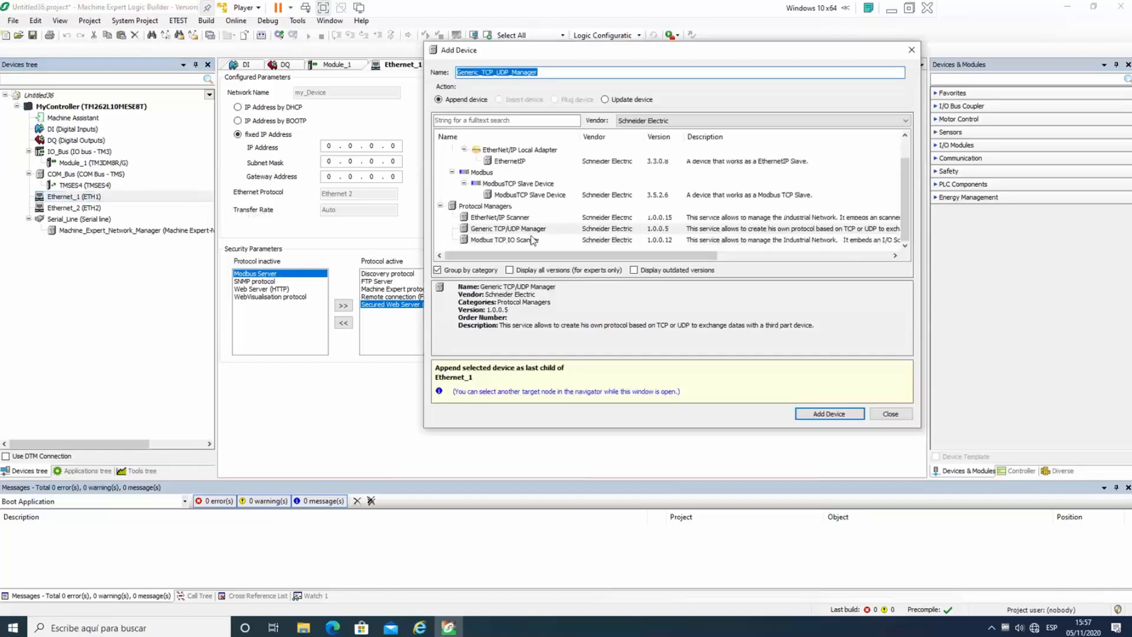
{"action": "left_click", "coordinate": [528, 241]}
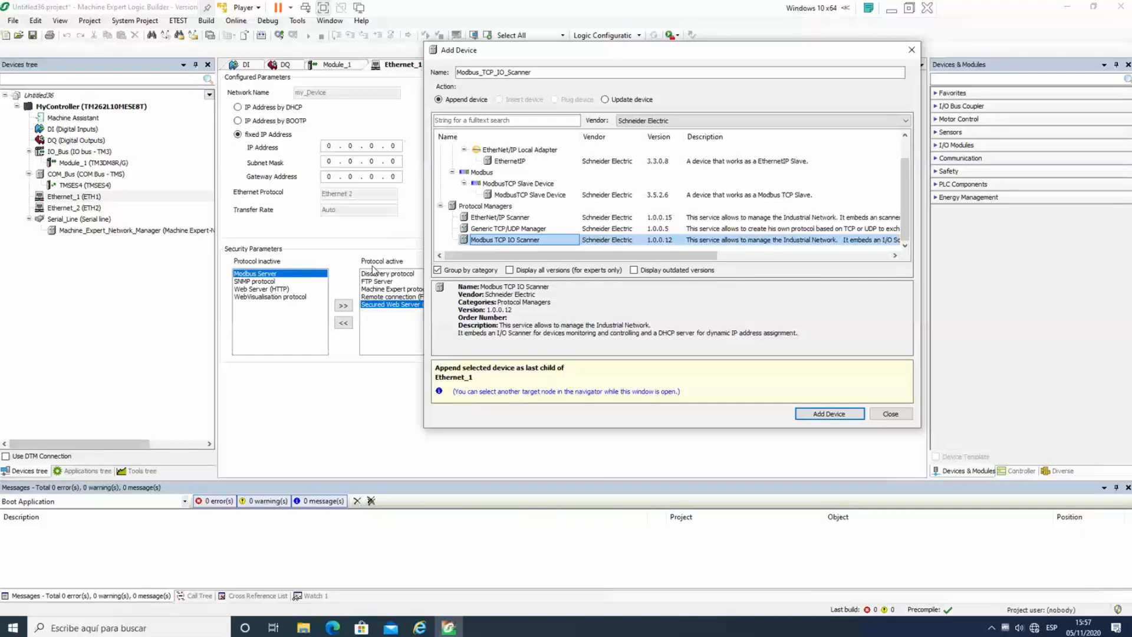
{"action": "left_click_drag", "start_coordinate": [534, 50], "coordinate": [577, 62]}
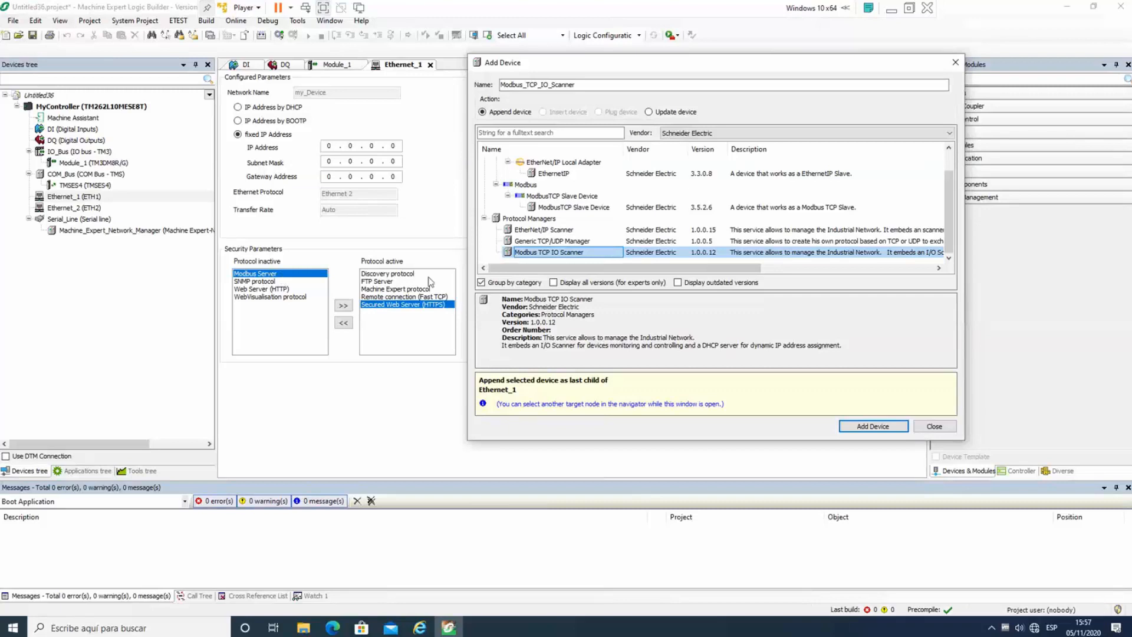
{"action": "left_click", "coordinate": [945, 429]}
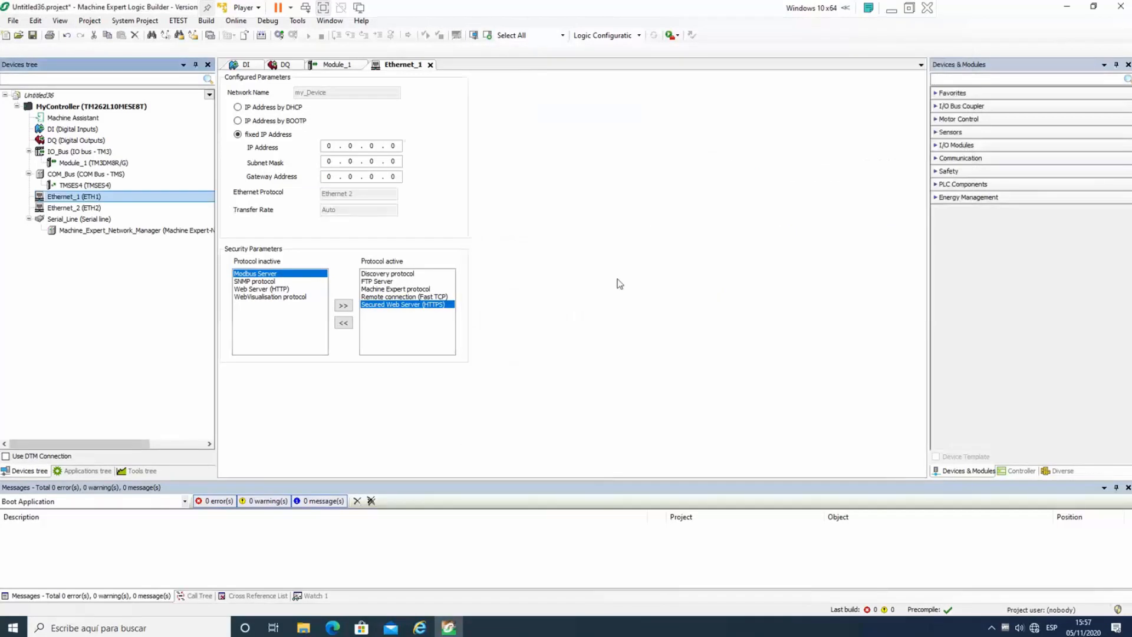
Reopen the list of devices that can be appended to Ethernet_1 and close it without adding any.
{"action": "left_click", "coordinate": [113, 208]}
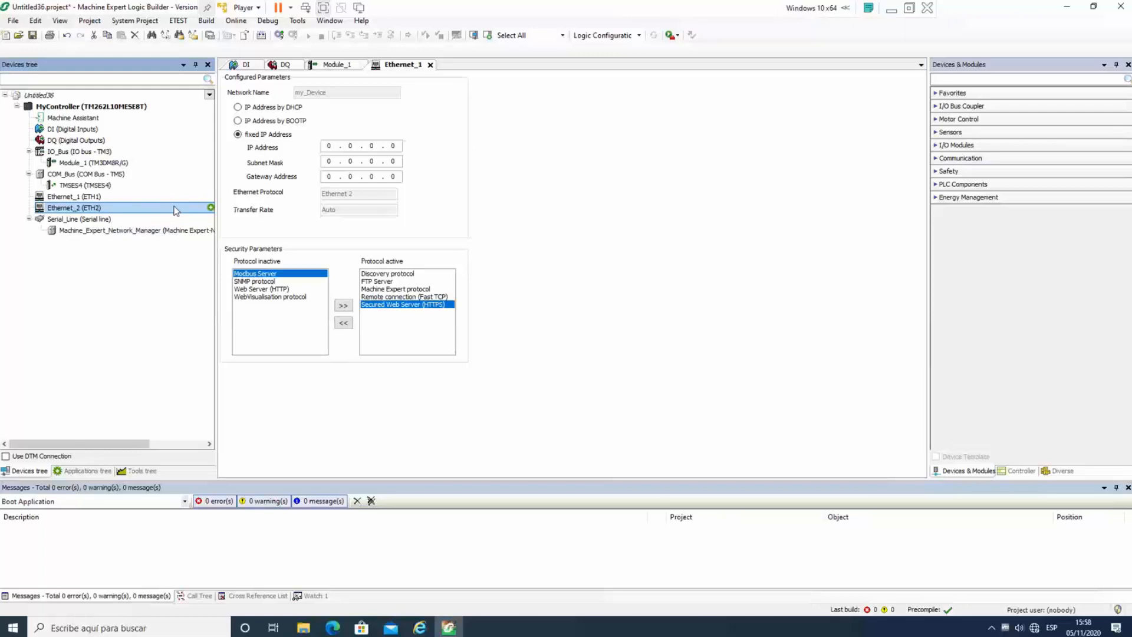
{"action": "key", "text": "Up"}
{"action": "key", "text": "Up"}
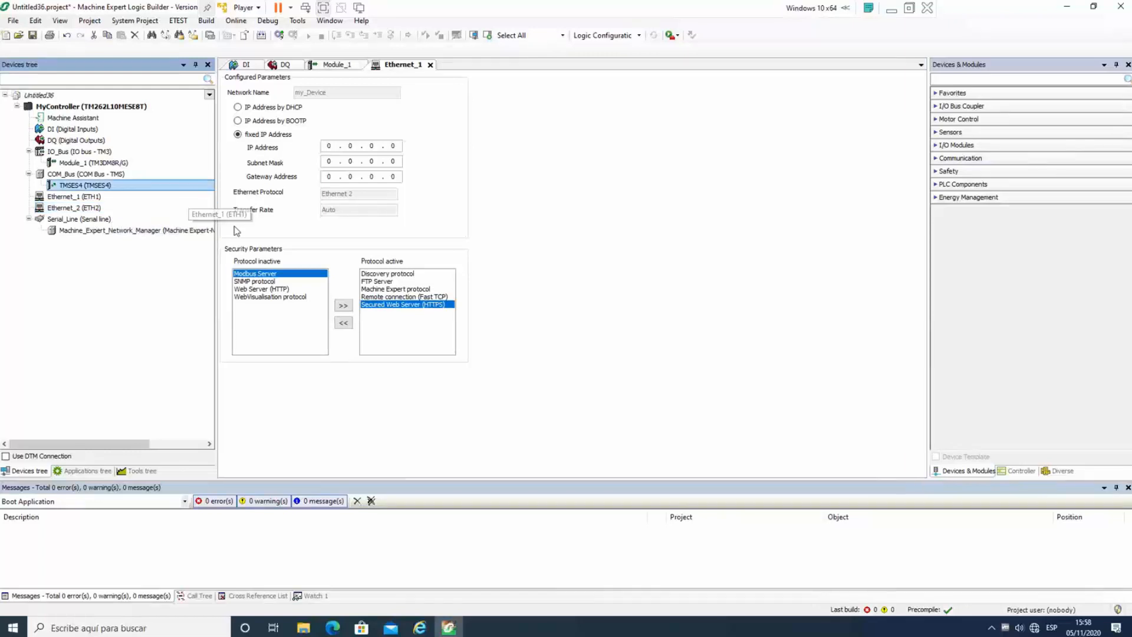
{"action": "left_click", "coordinate": [201, 196]}
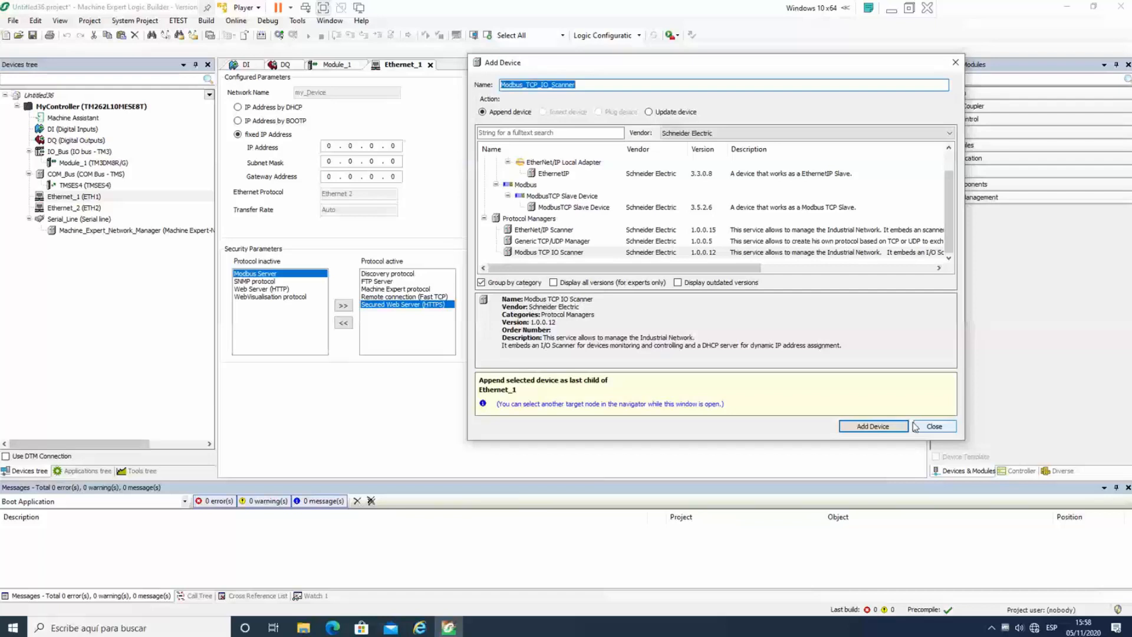
{"action": "left_click", "coordinate": [940, 428]}
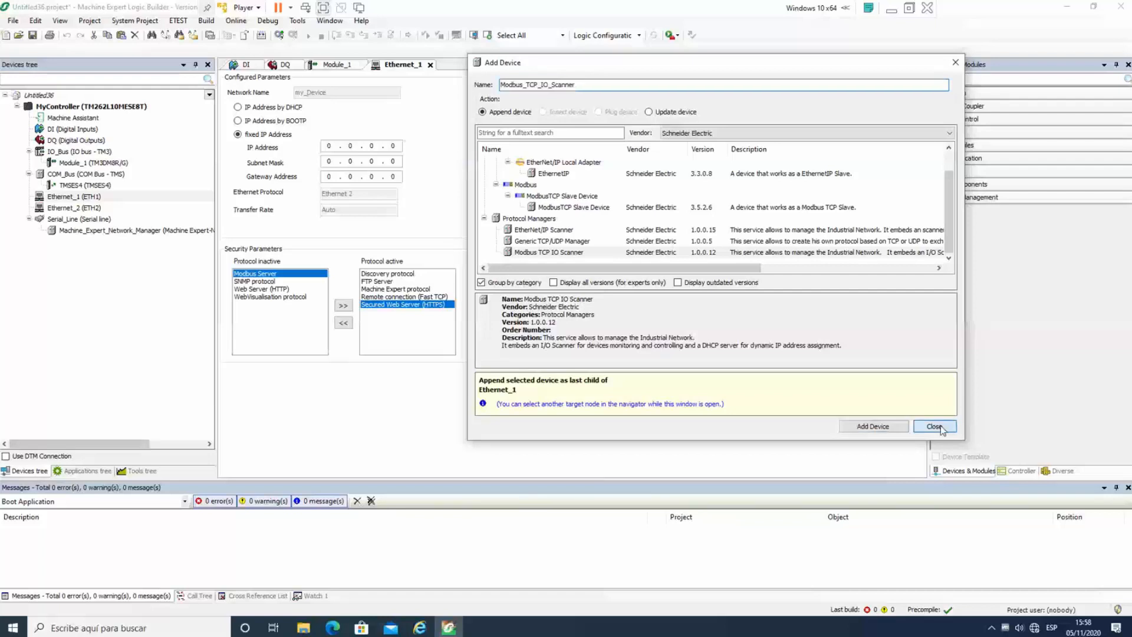
{"action": "left_click", "coordinate": [941, 428]}
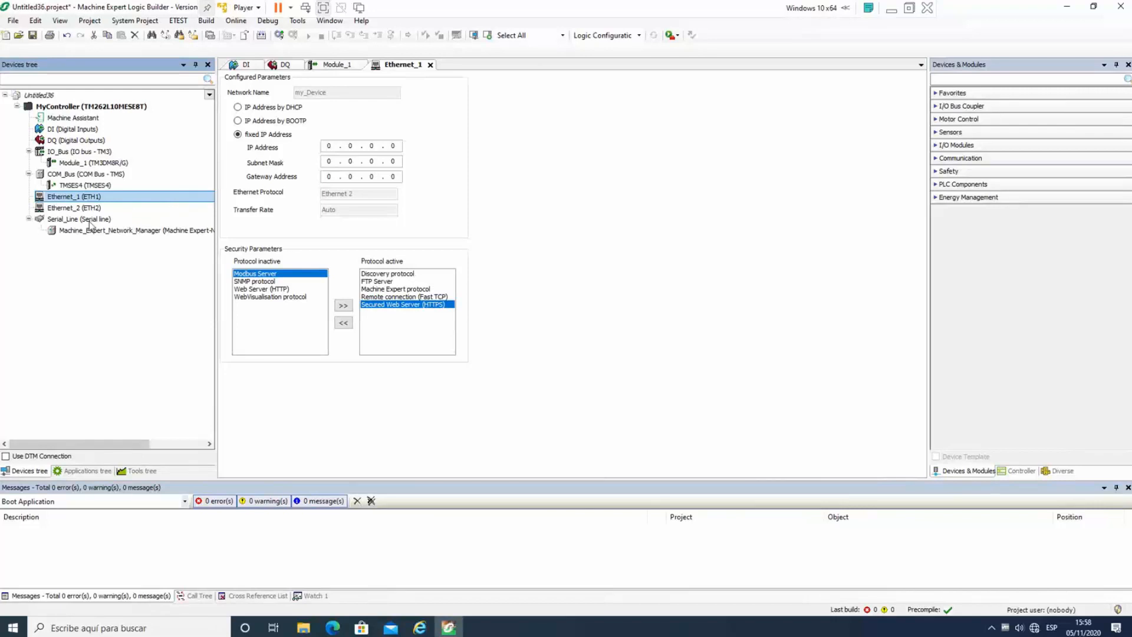
Examine the devices available for the serial line's Machine_Expert_Network_Manager without adding one, and view the manager's status page.
{"action": "left_click", "coordinate": [152, 232]}
{"action": "left_click", "coordinate": [145, 220]}
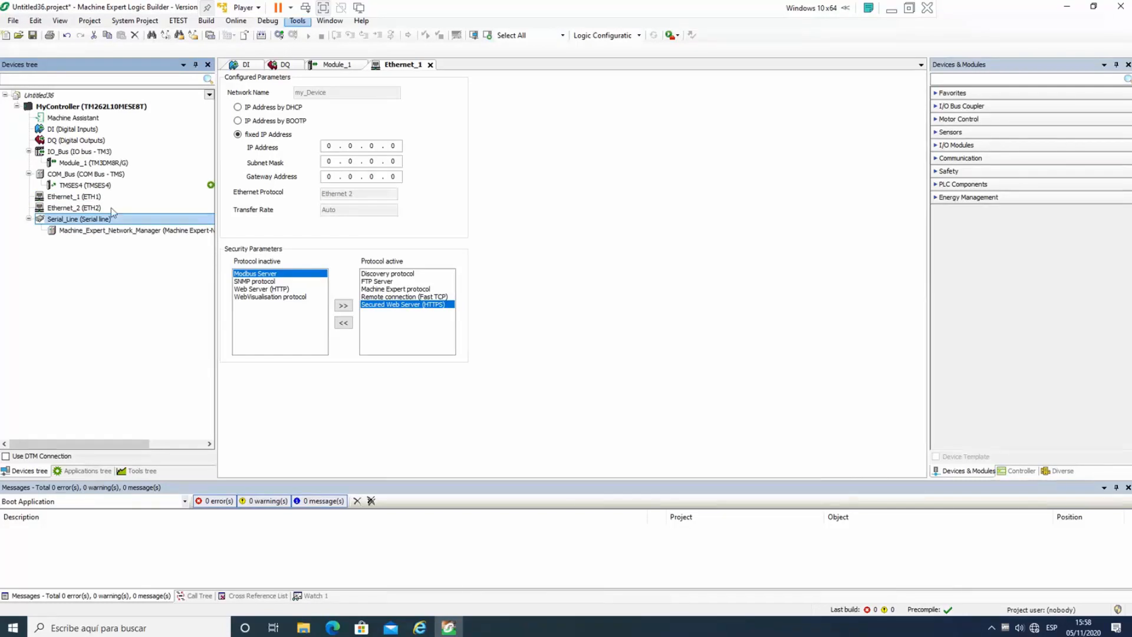
{"action": "left_click", "coordinate": [211, 230]}
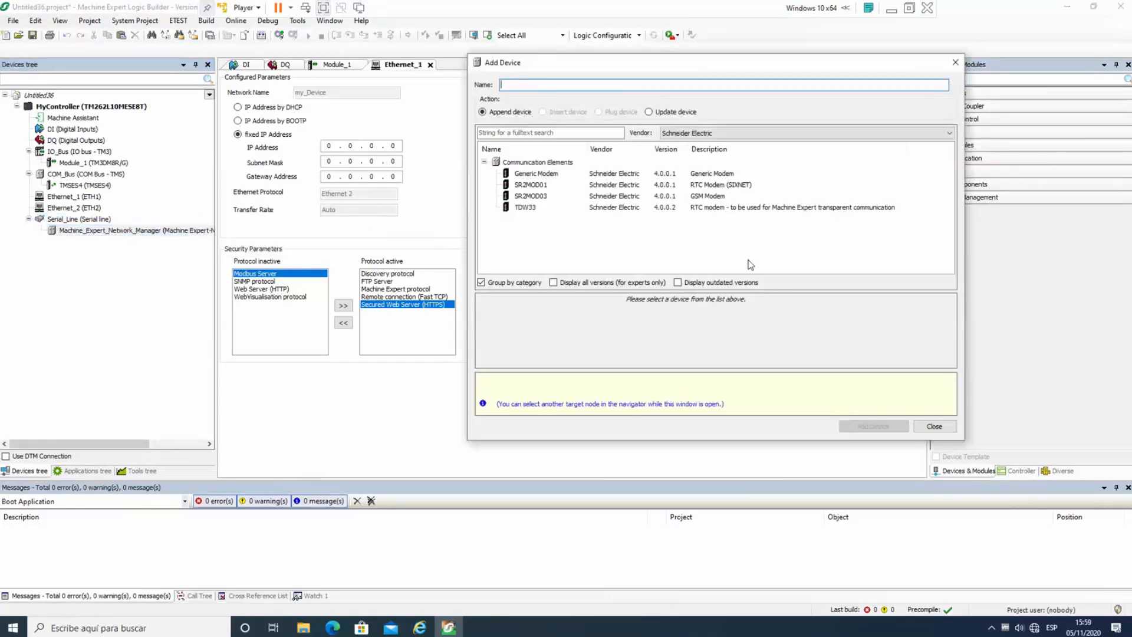
{"action": "left_click", "coordinate": [931, 429]}
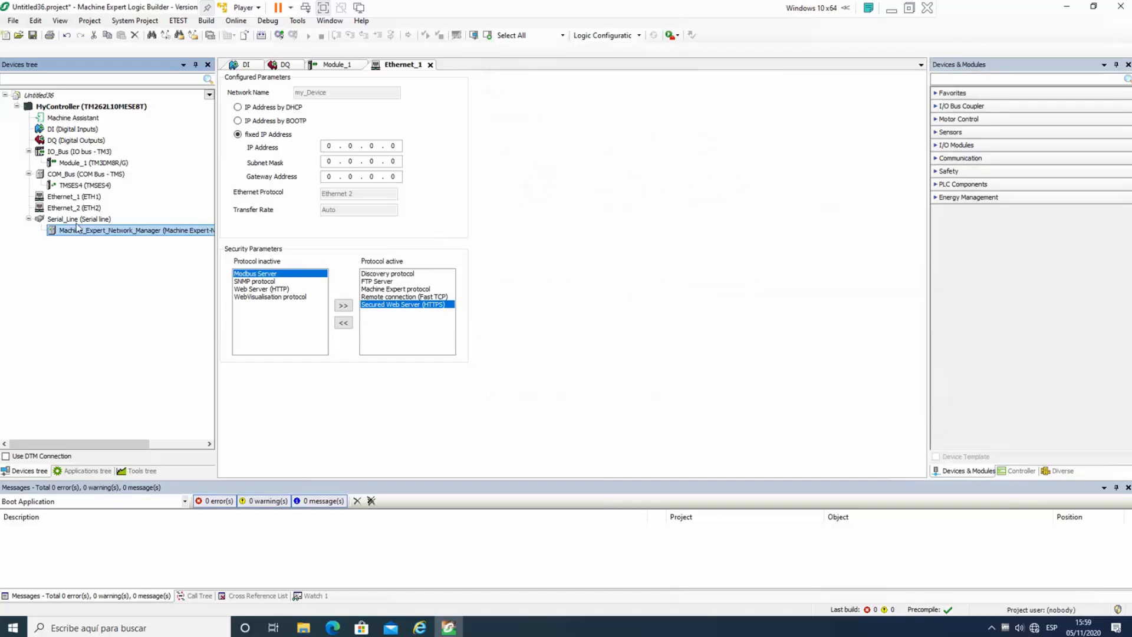
{"action": "double_click", "coordinate": [199, 232]}
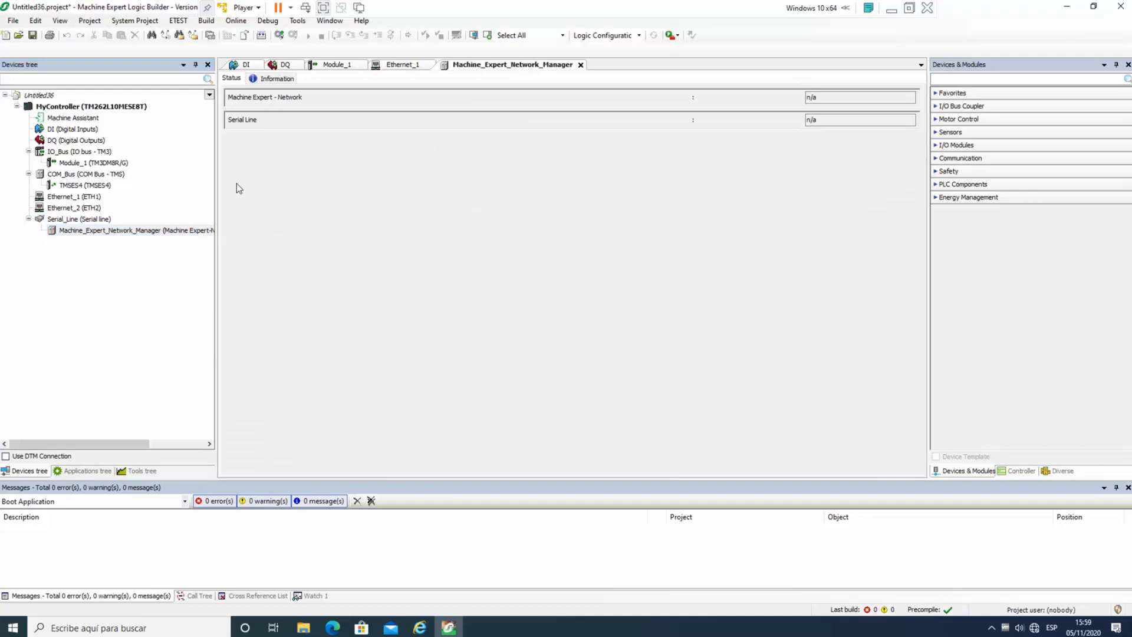
{"action": "left_click", "coordinate": [206, 222]}
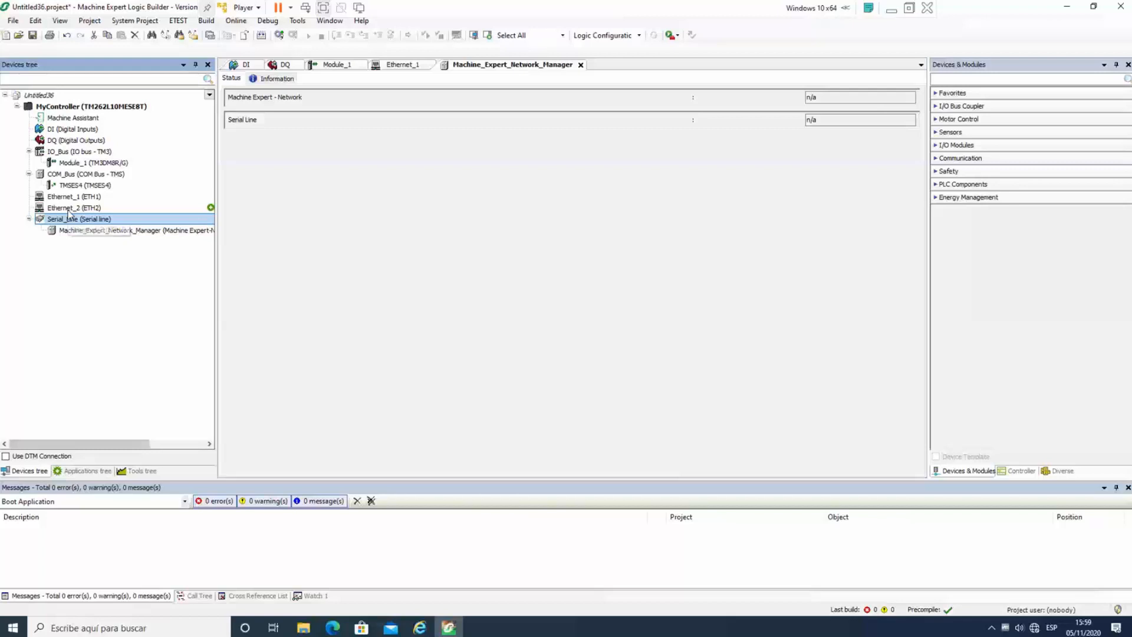
Open the Ethernet_2 configuration and examine its ring topology options, keeping No ring selected.
{"action": "left_click", "coordinate": [89, 207]}
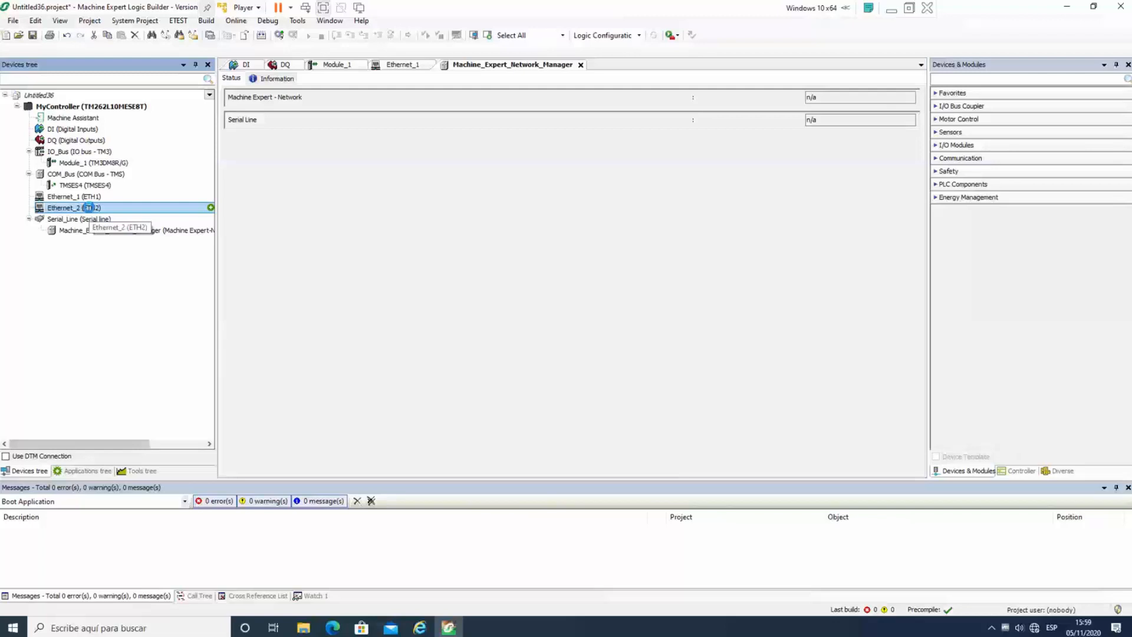
{"action": "double_click", "coordinate": [89, 207]}
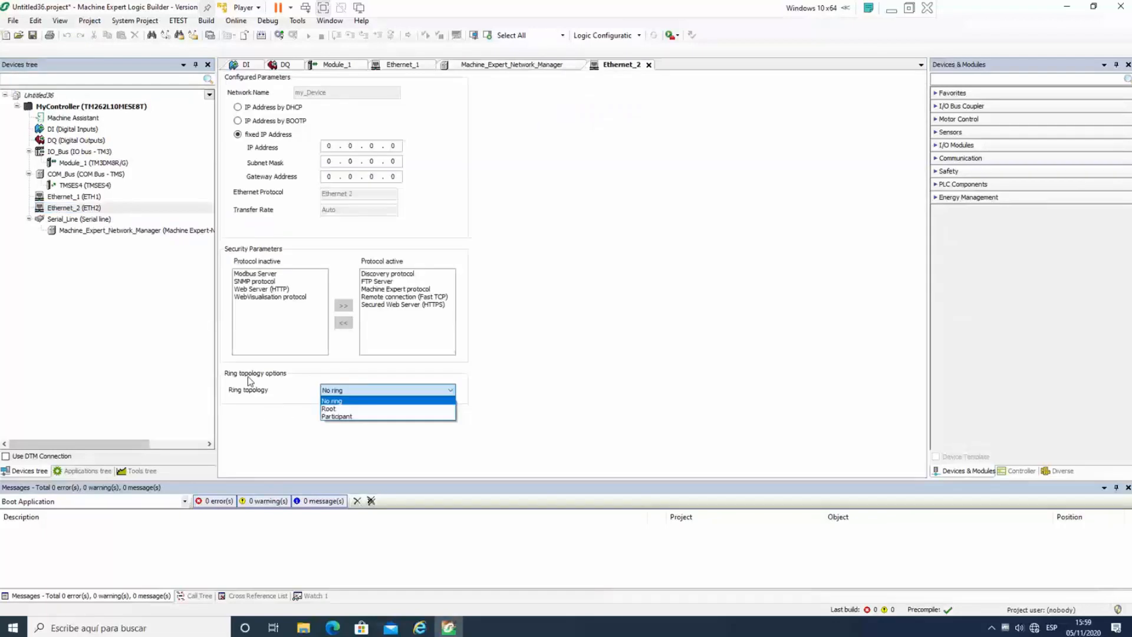
{"action": "left_click", "coordinate": [494, 403]}
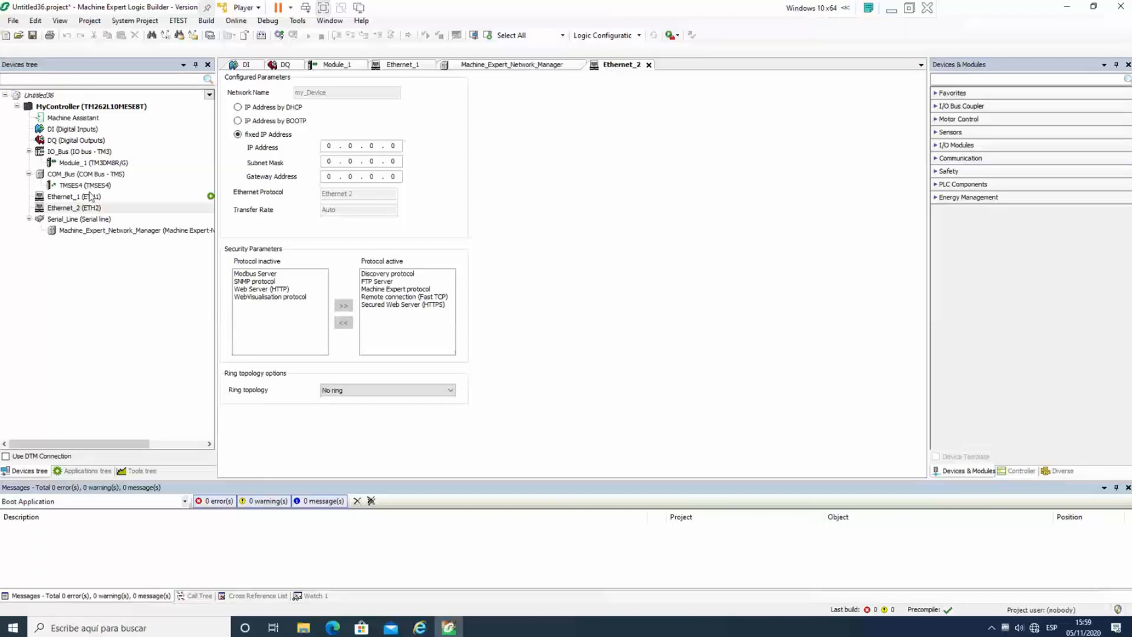
{"action": "double_click", "coordinate": [90, 196]}
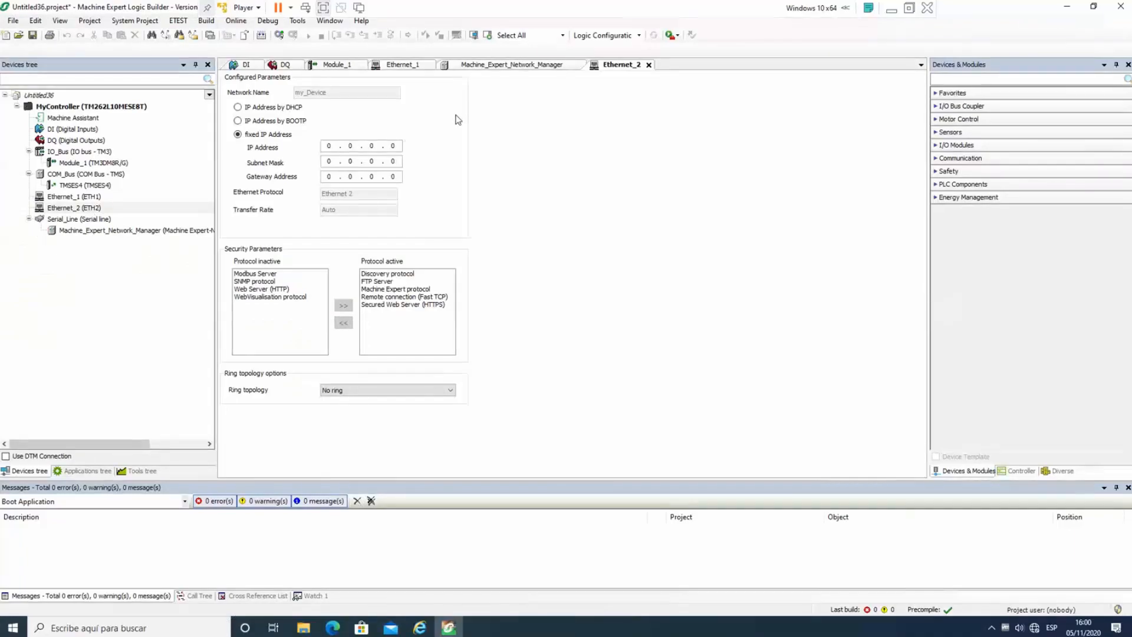
{"action": "left_click", "coordinate": [891, 10]}
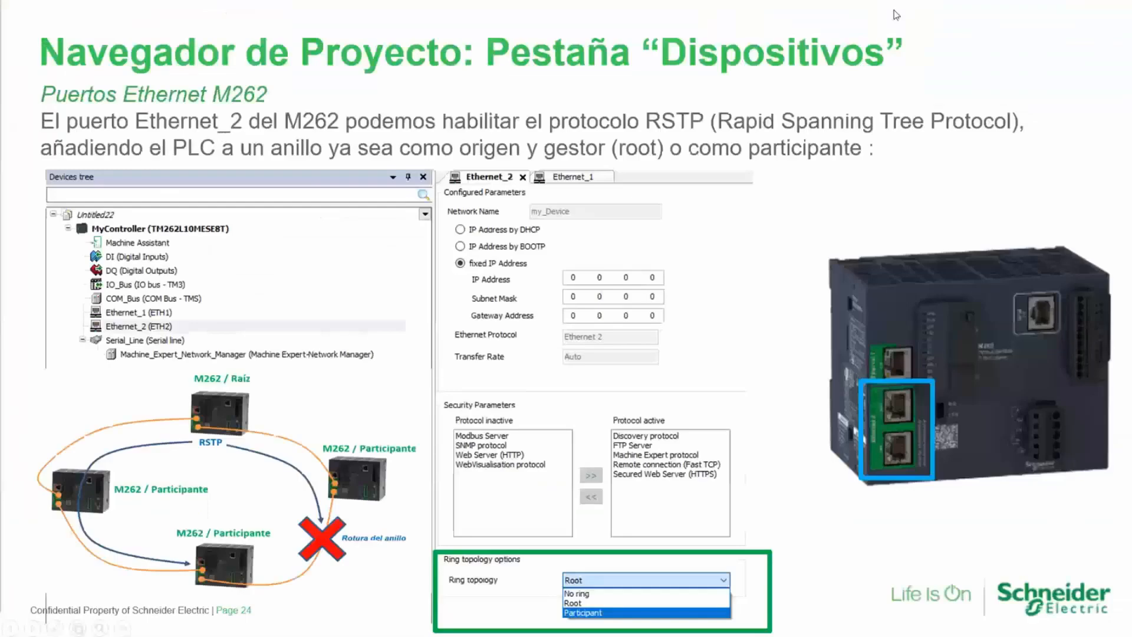
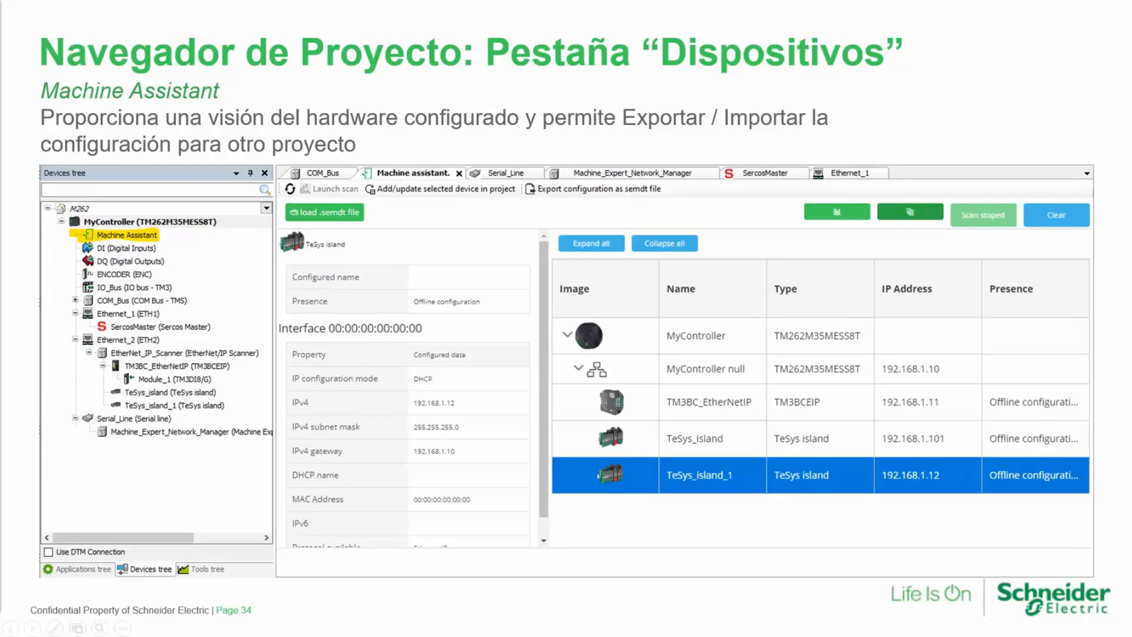
{"action": "key", "text": "Right"}
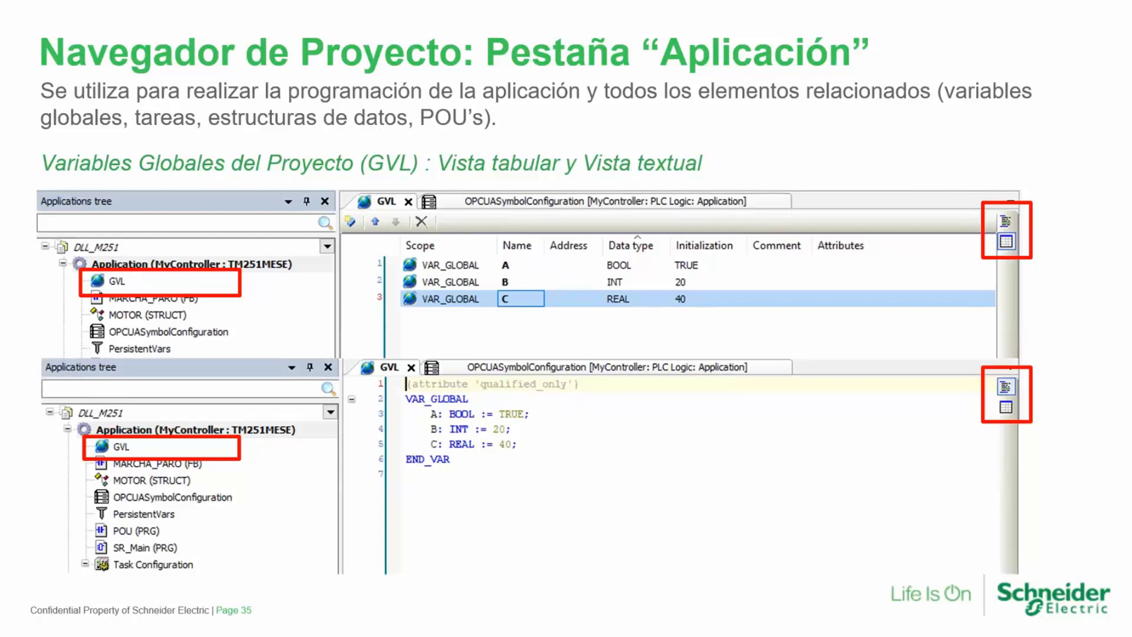
{"action": "key", "text": "alt+Tab"}
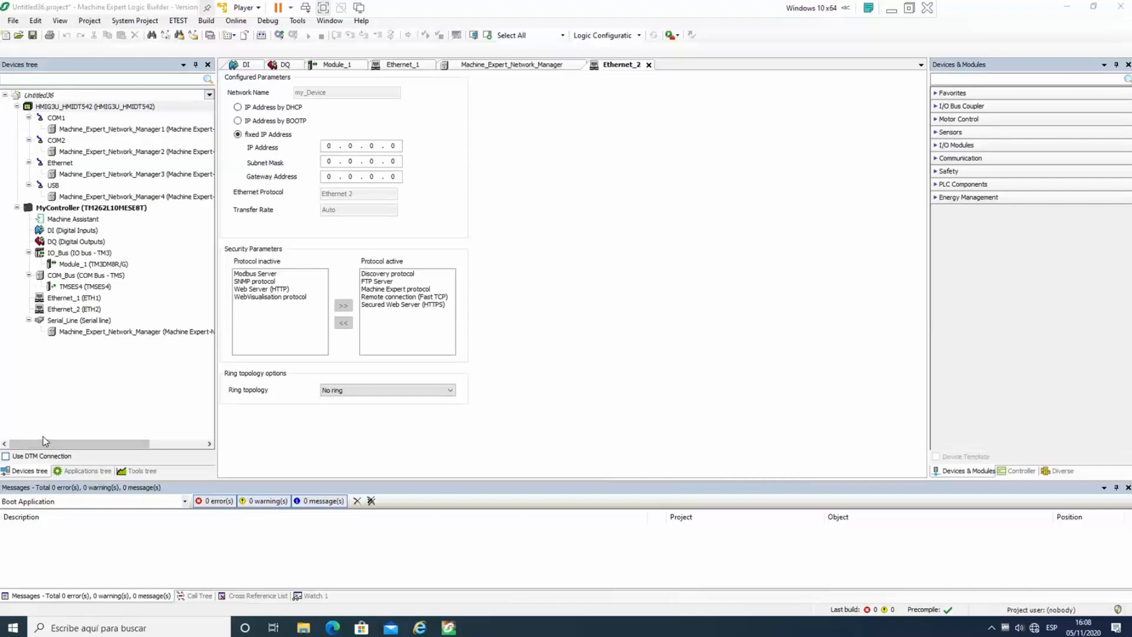
Reorder and undock the Applications tree, then dock it back in its original place between the Devices tree and Tools tree.
{"action": "left_click", "coordinate": [83, 471]}
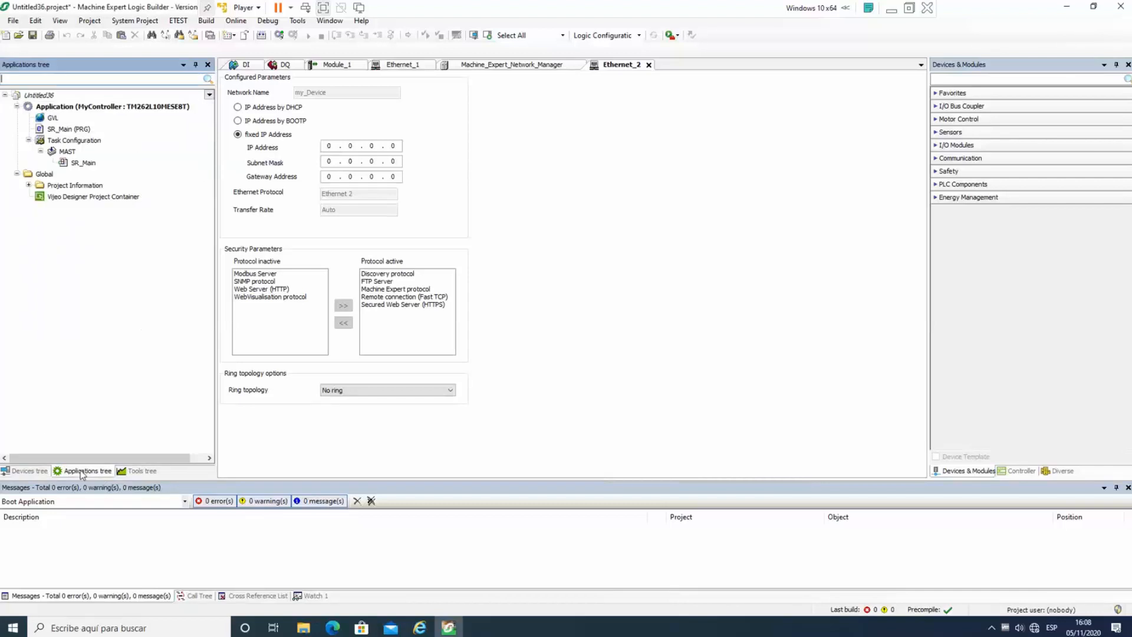
{"action": "left_click_drag", "start_coordinate": [82, 471], "coordinate": [28, 477]}
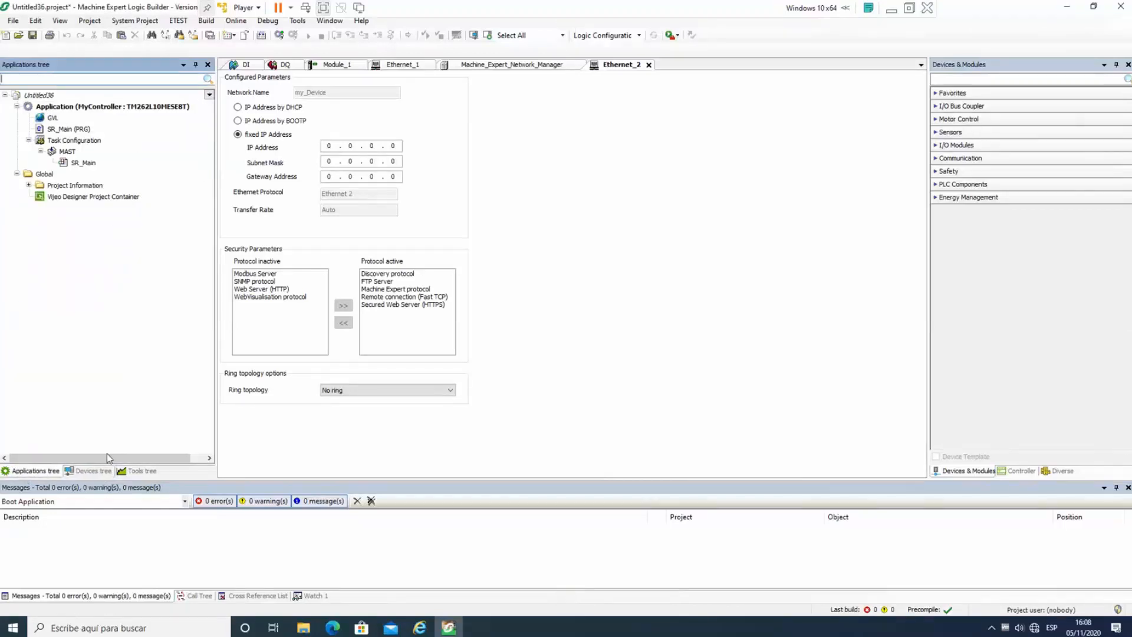
{"action": "left_click_drag", "start_coordinate": [122, 470], "coordinate": [83, 392]}
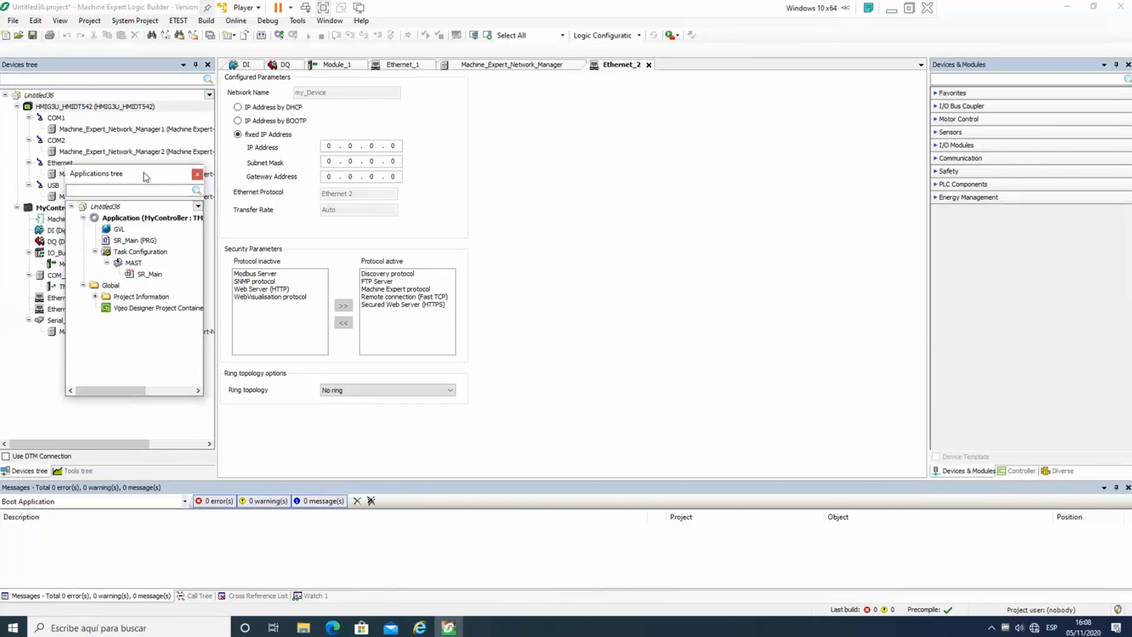
{"action": "left_click_drag", "start_coordinate": [145, 177], "coordinate": [108, 266]}
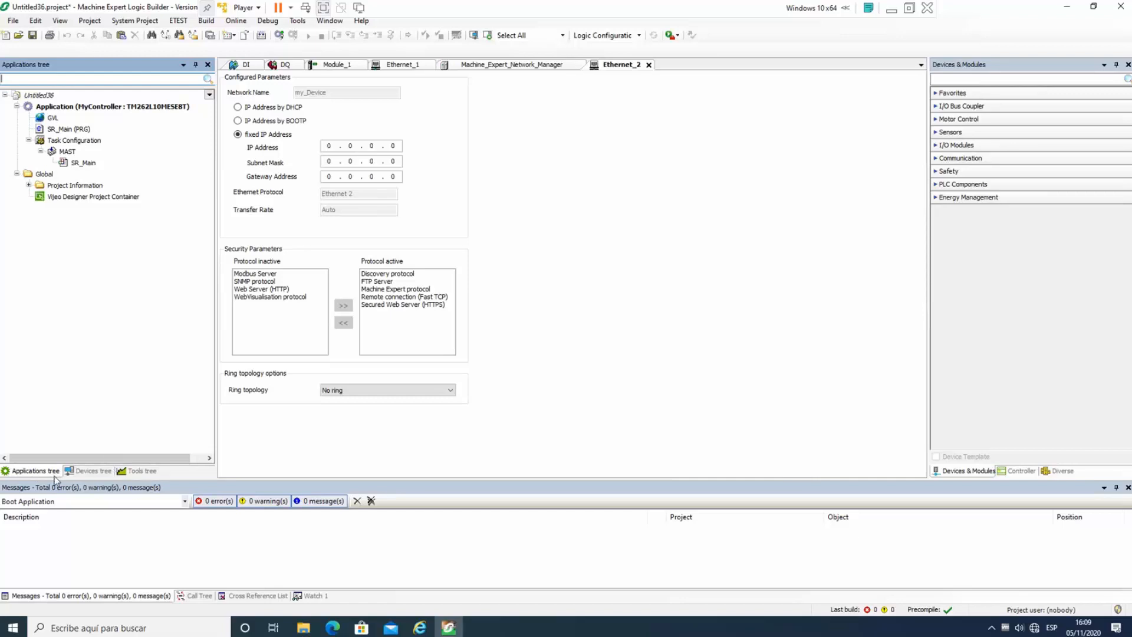
{"action": "left_click_drag", "start_coordinate": [36, 478], "coordinate": [101, 476]}
{"action": "left_click", "coordinate": [32, 472]}
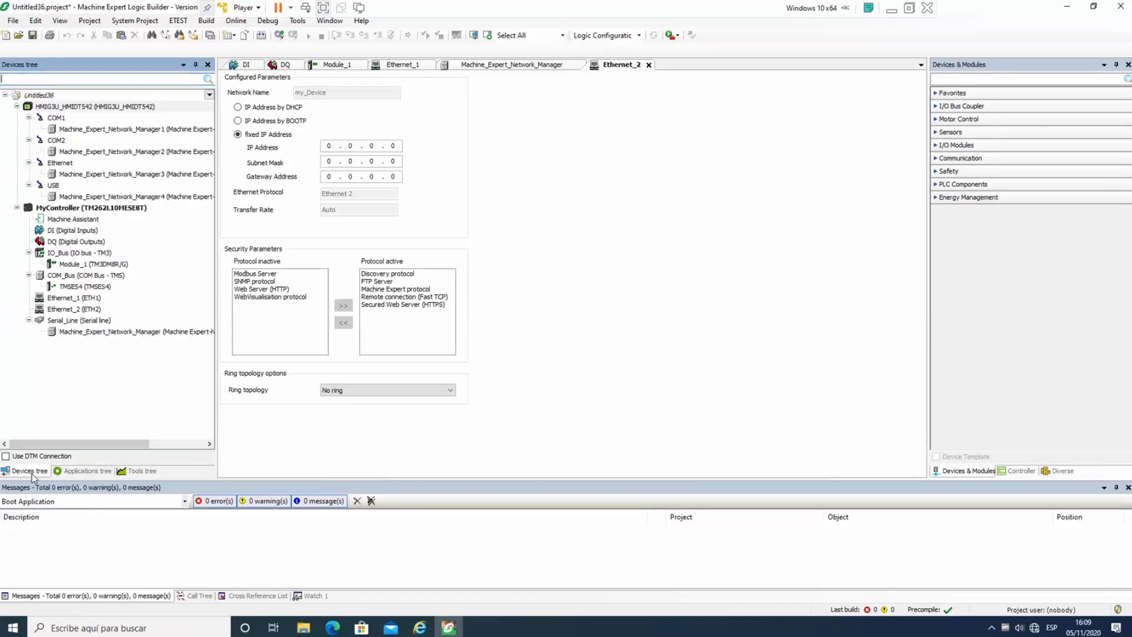
Examine the contents of the project's Applications tree and Tools tree.
{"action": "left_click", "coordinate": [80, 472]}
{"action": "left_click", "coordinate": [143, 473]}
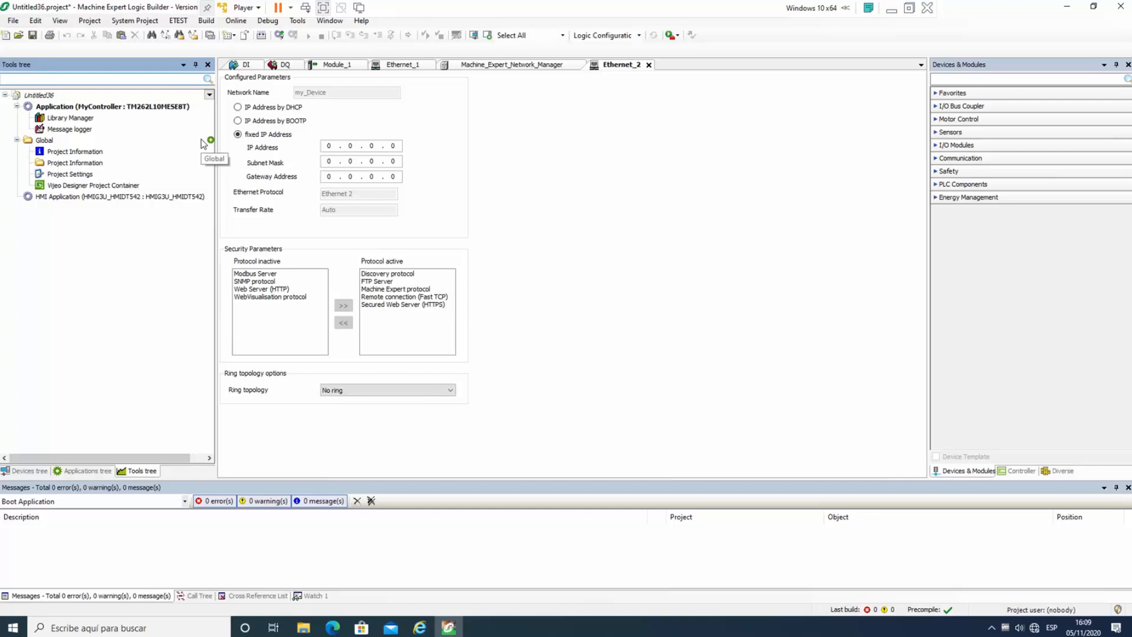
Open the application's GVL global variable list from the Applications tree and view its tabular declaration editor.
{"action": "left_click", "coordinate": [86, 471]}
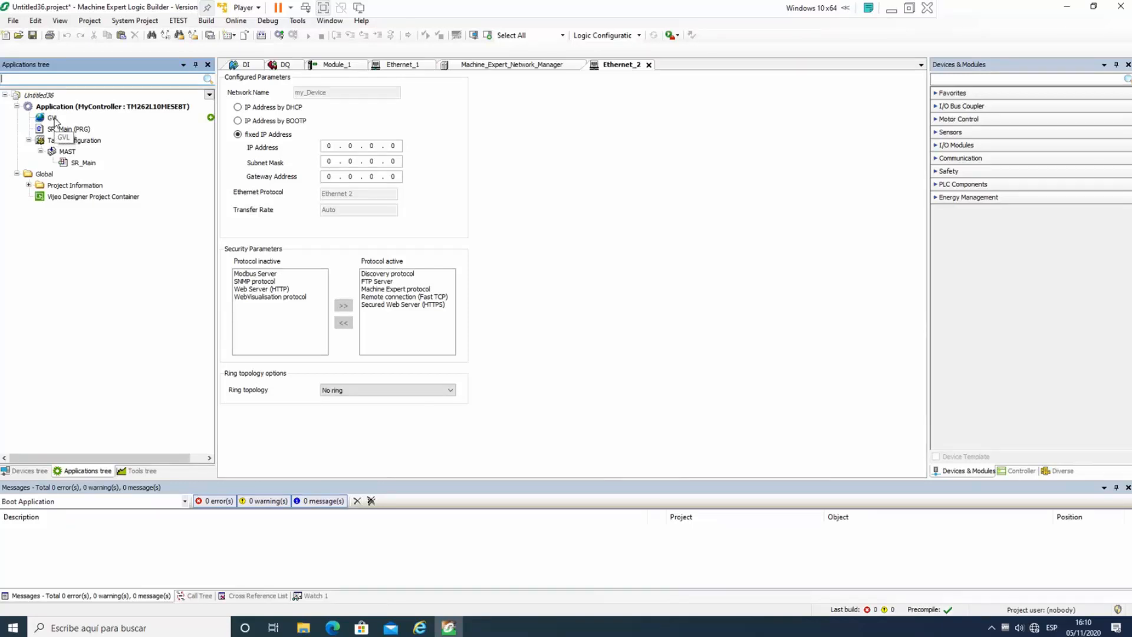
{"action": "left_click", "coordinate": [53, 122]}
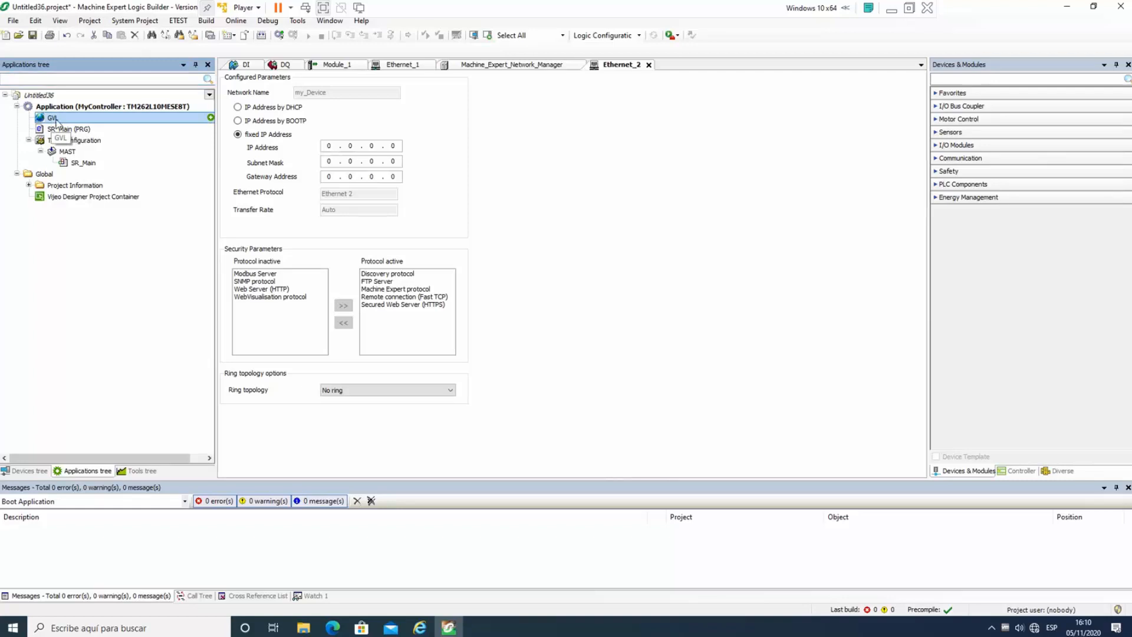
{"action": "double_click", "coordinate": [53, 120]}
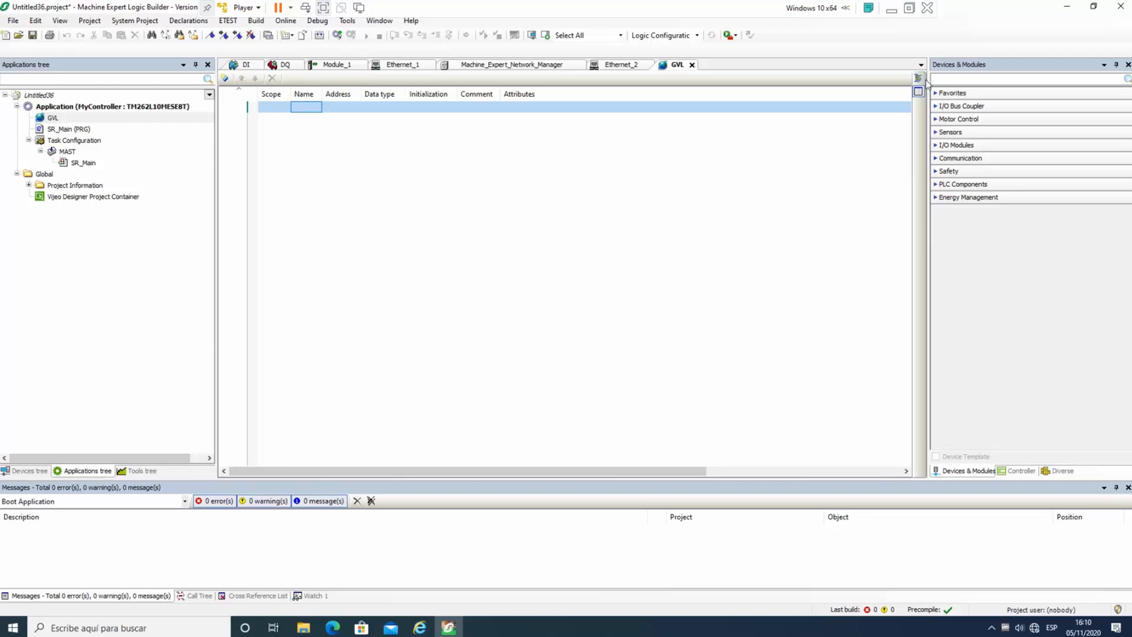
{"action": "left_click_drag", "start_coordinate": [929, 92], "coordinate": [793, 108]}
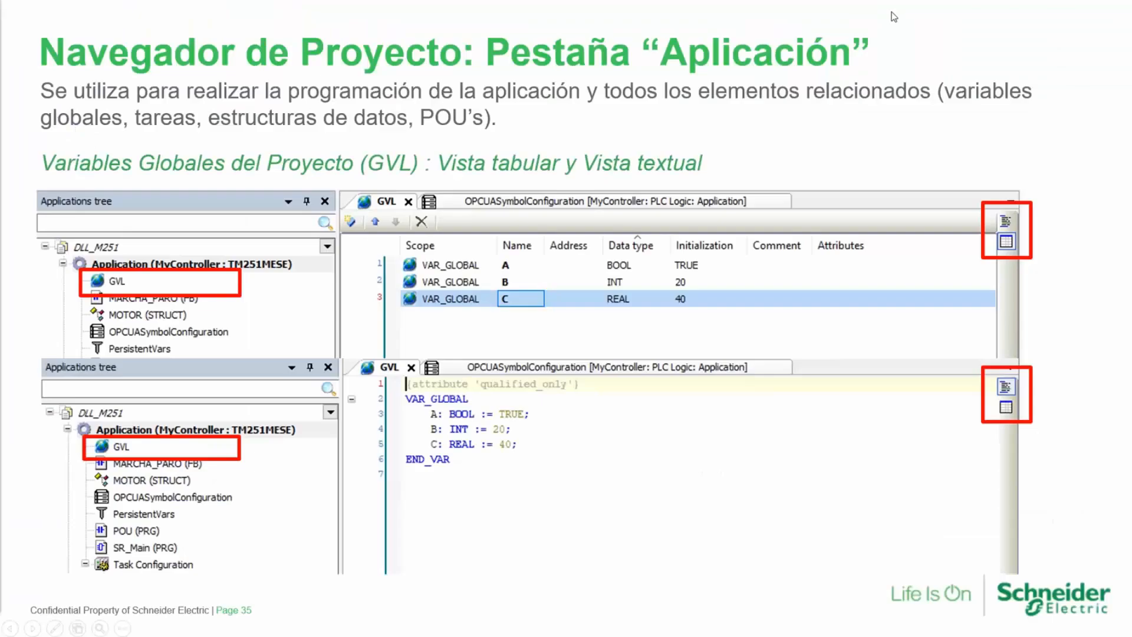
{"action": "left_click", "coordinate": [892, 12]}
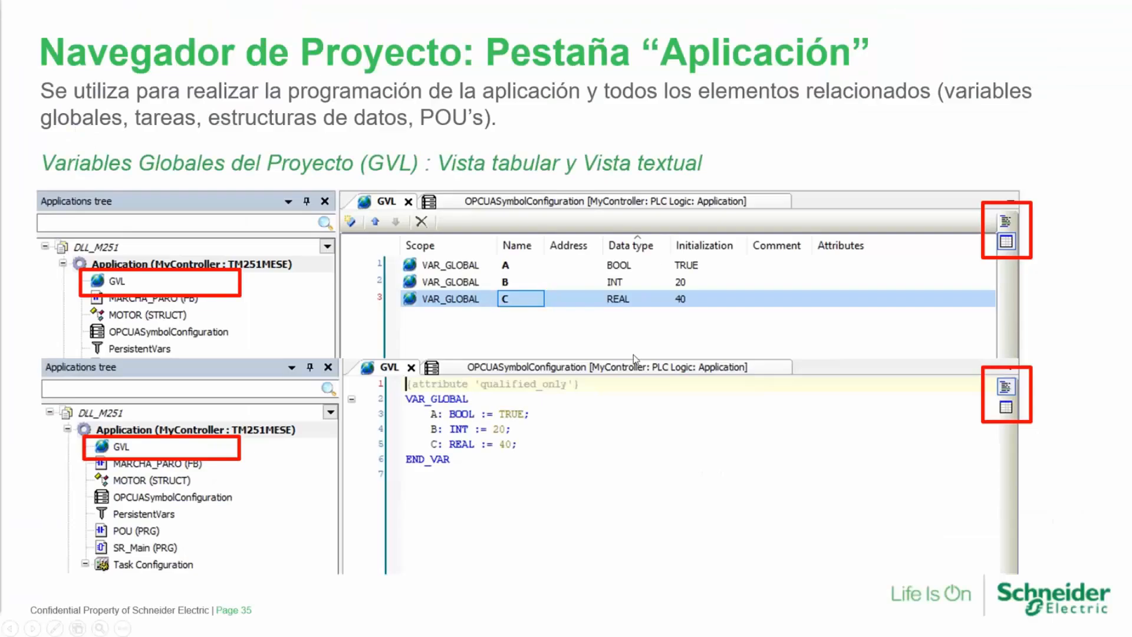